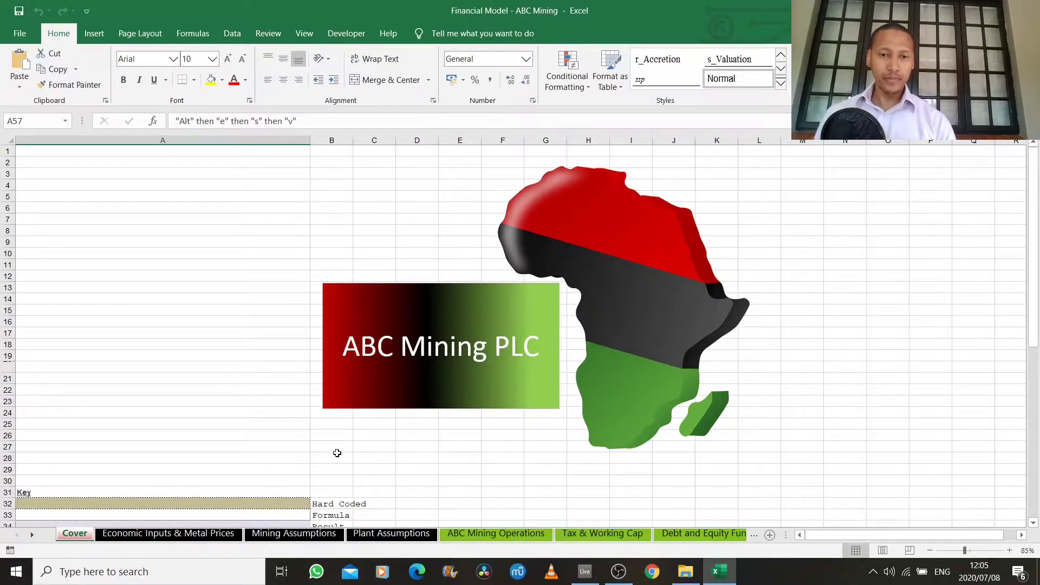
# Select the Hard Coded, Formula and Result key swatches in A32–A34, then bring the Useful Hotkeys list into view
pyautogui.scroll(-3, 258, 379)
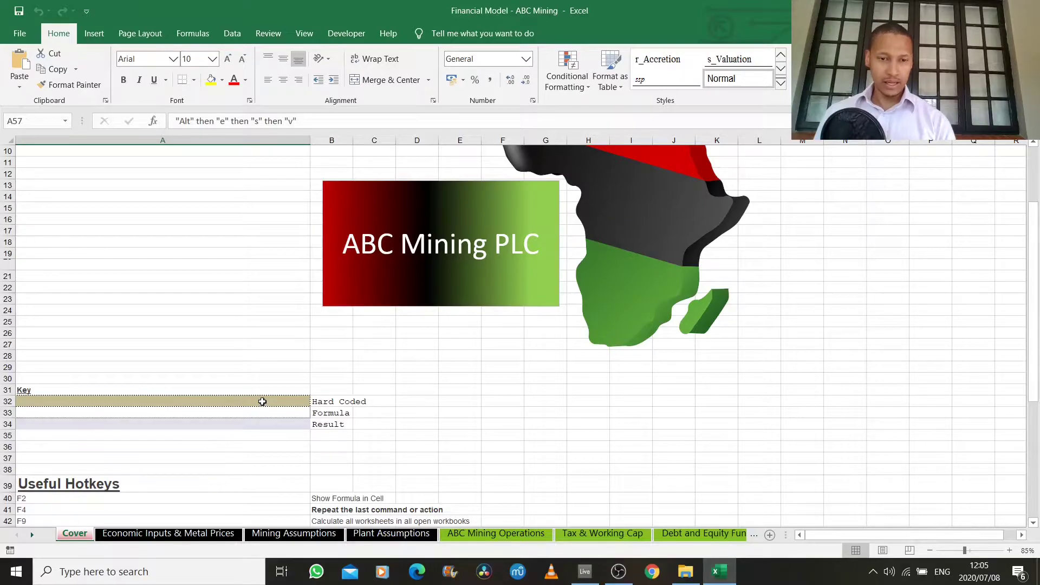
pyautogui.click(262, 402)
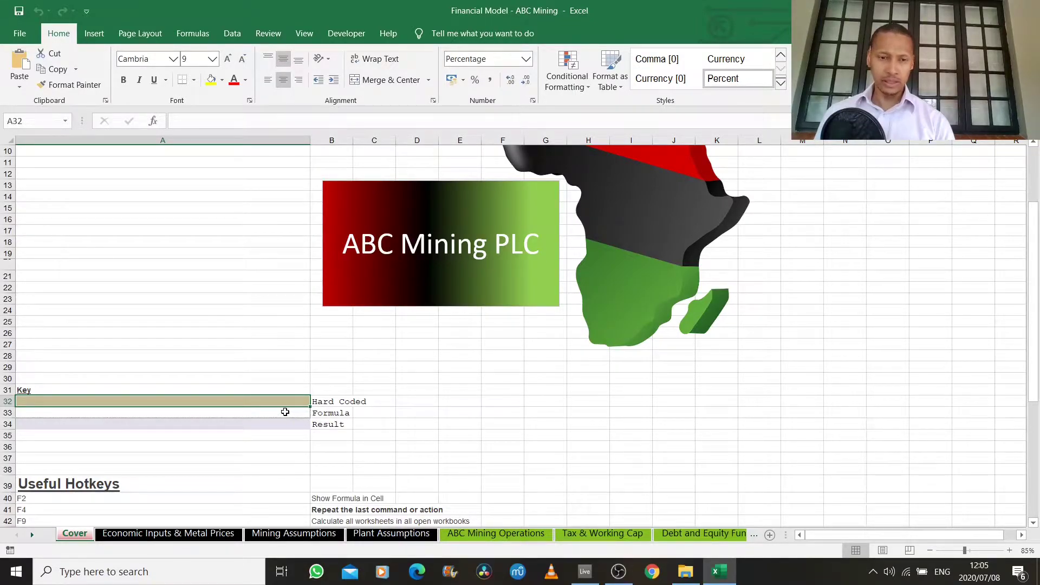
pyautogui.click(285, 412)
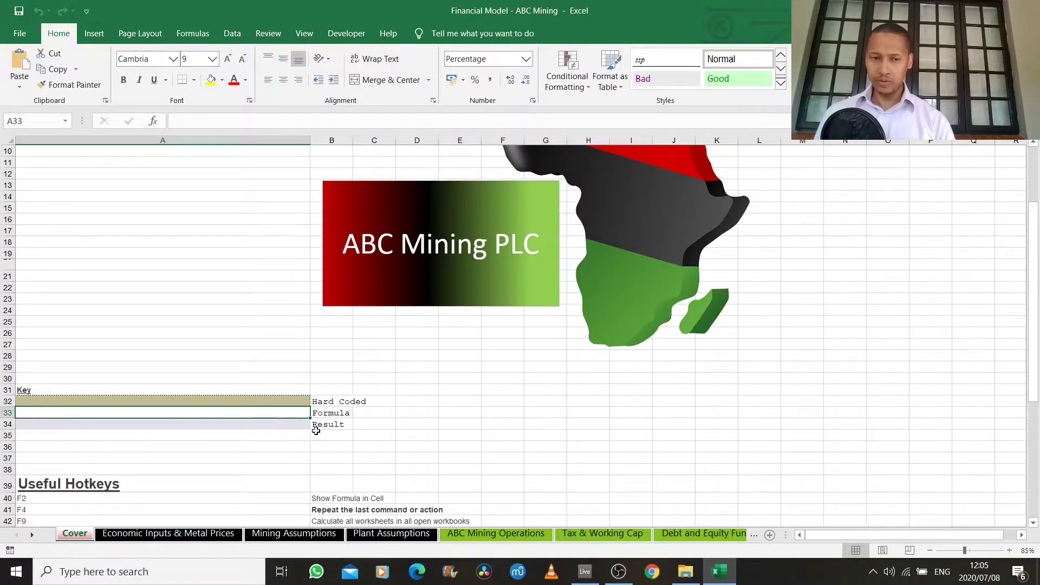
pyautogui.click(278, 425)
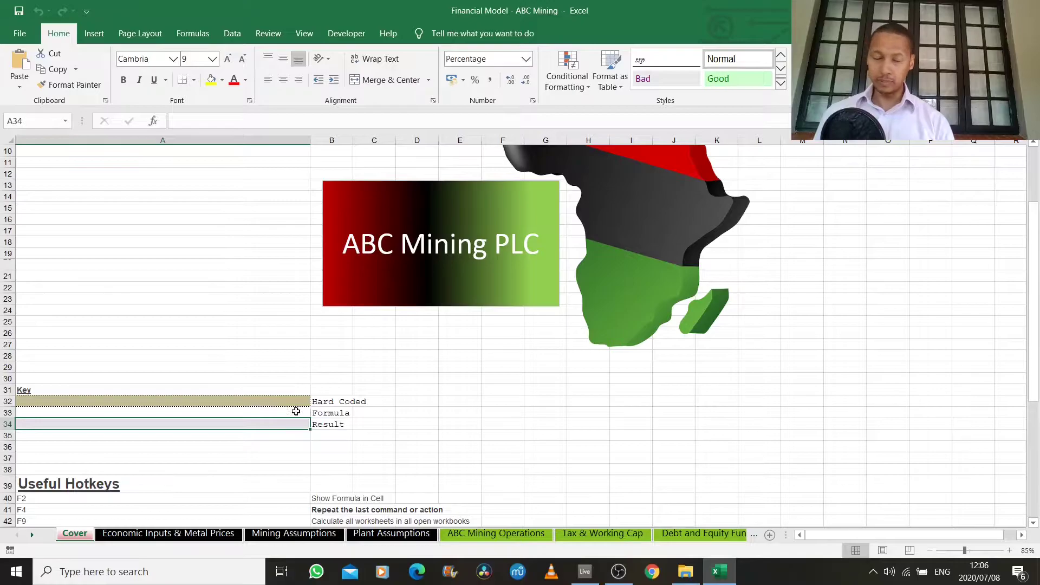
pyautogui.scroll(-3, 297, 407)
pyautogui.scroll(-3, 297, 407)
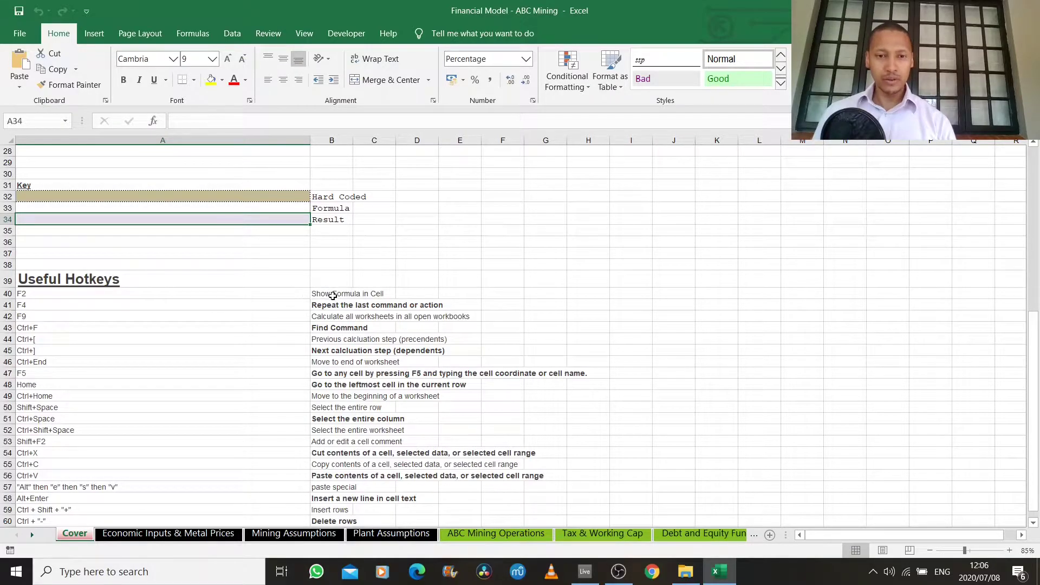
# Enter the test formula =1+1 in H40, check it with F2, and make the result bold
pyautogui.click(332, 295)
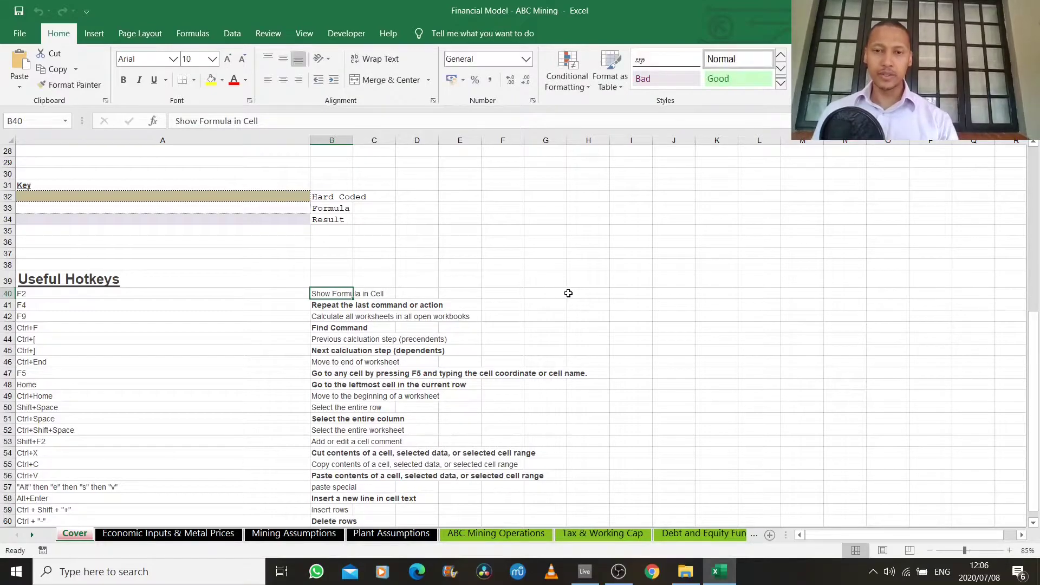
pyautogui.click(569, 293)
pyautogui.write('1')
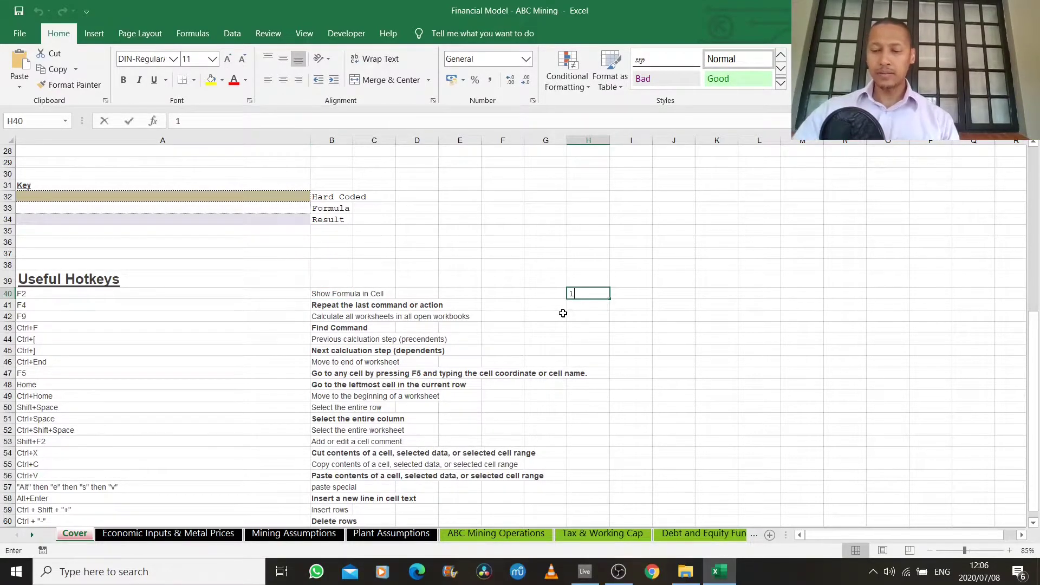
pyautogui.press('BackSpace')
pyautogui.write('=1+1')
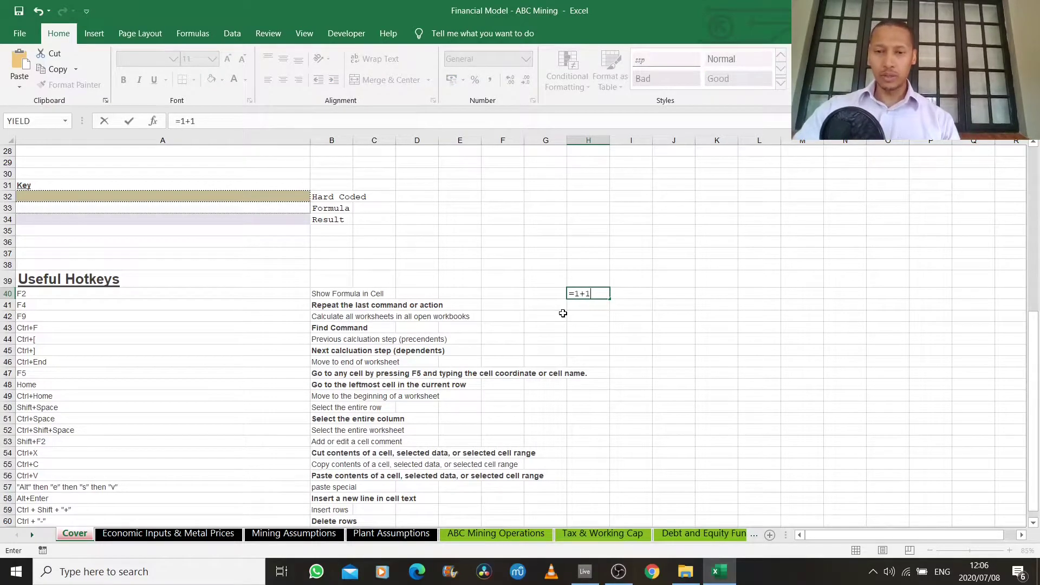
pyautogui.press('Return')
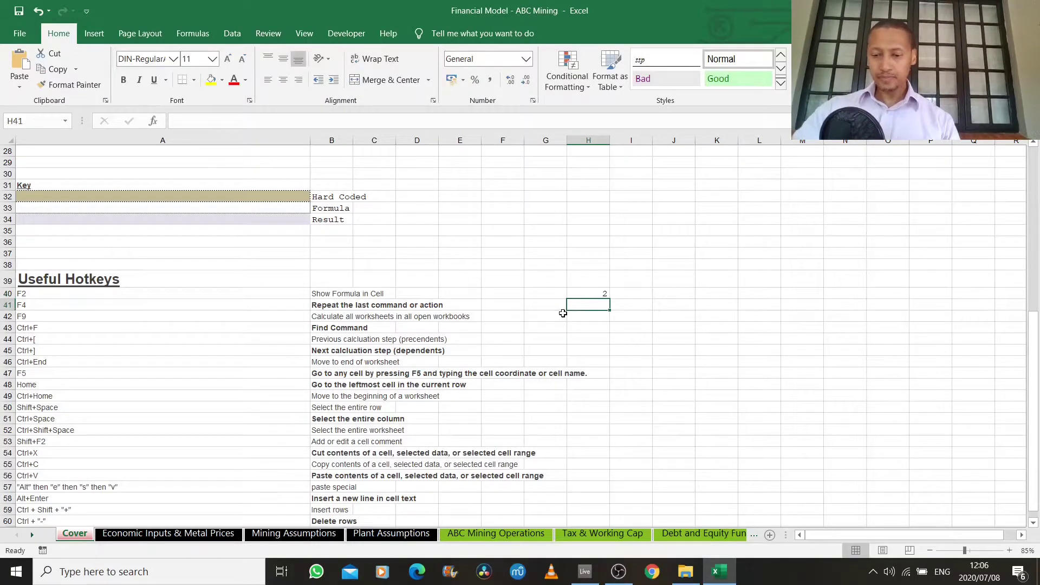
pyautogui.press('Up')
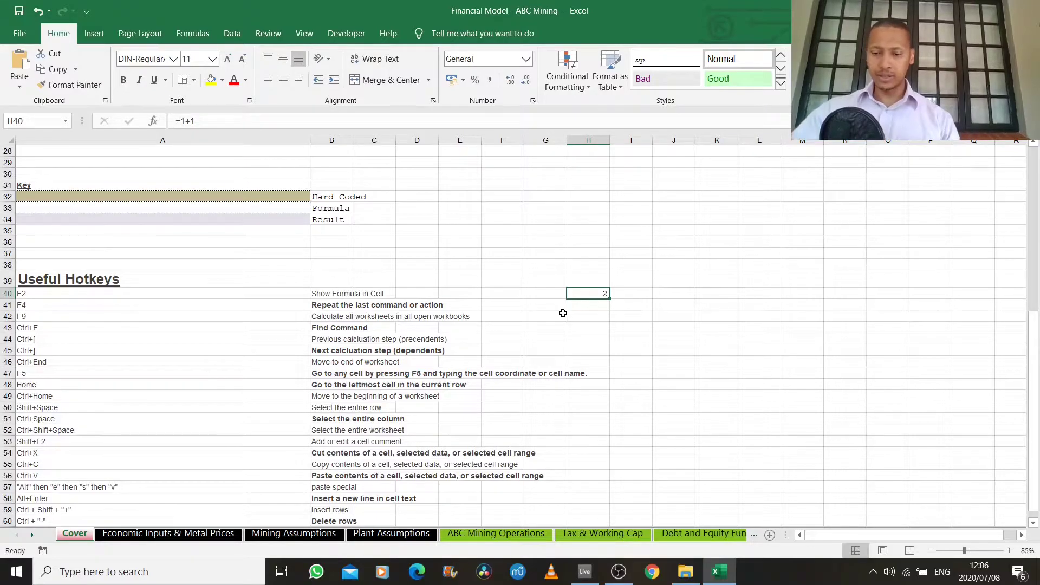
pyautogui.press('F2')
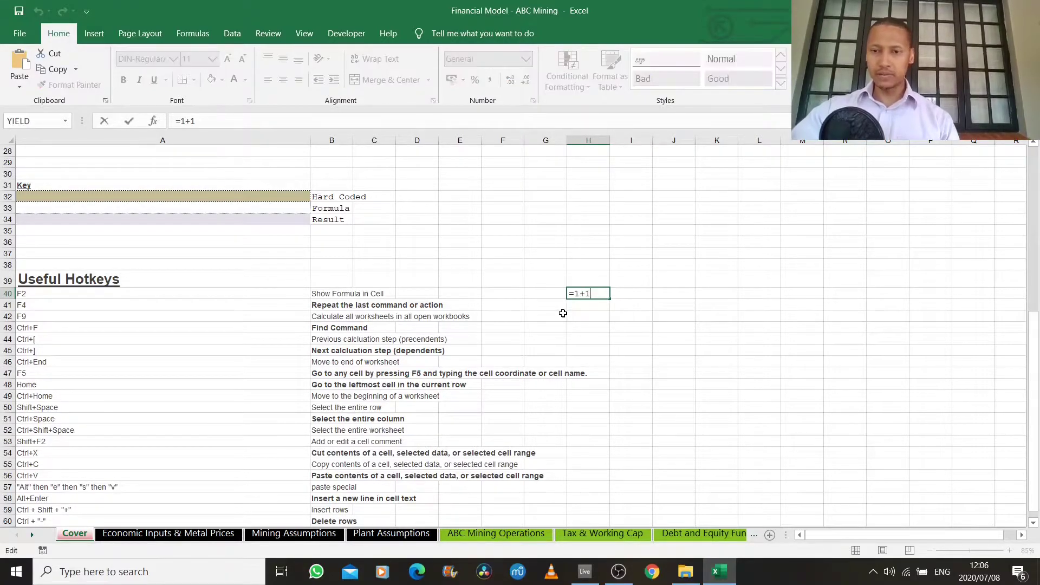
pyautogui.press('Escape')
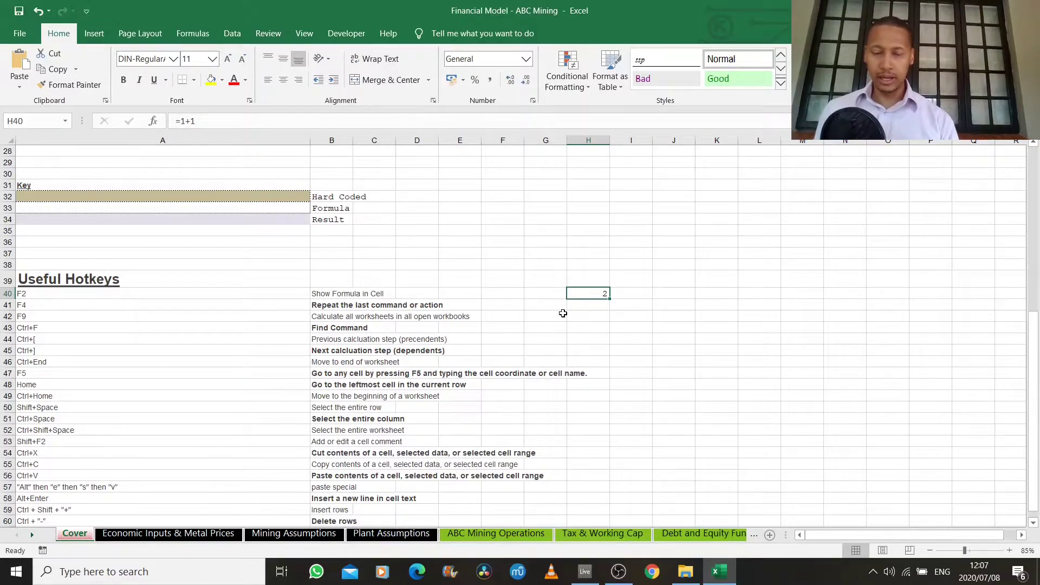
pyautogui.hotkey('ctrl', 'b')
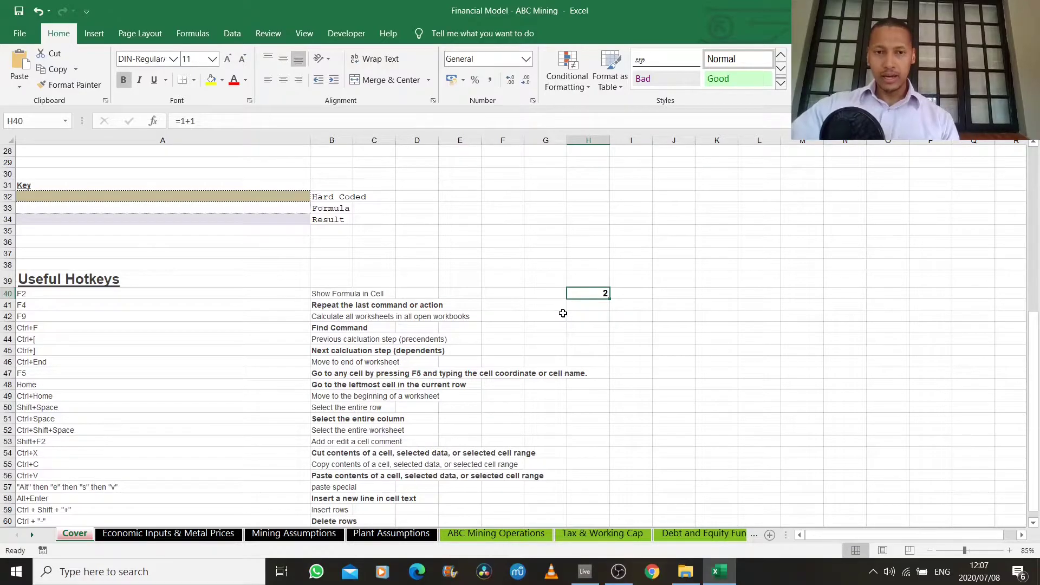
# Bold the hotkey descriptions in B42, B44 and B46
pyautogui.press('Left')
pyautogui.press('Down')
pyautogui.press('Down')
pyautogui.press('Down')
pyautogui.press('Left')
pyautogui.press('Left')
pyautogui.press('Left')
pyautogui.press('Up')
pyautogui.press('Left')
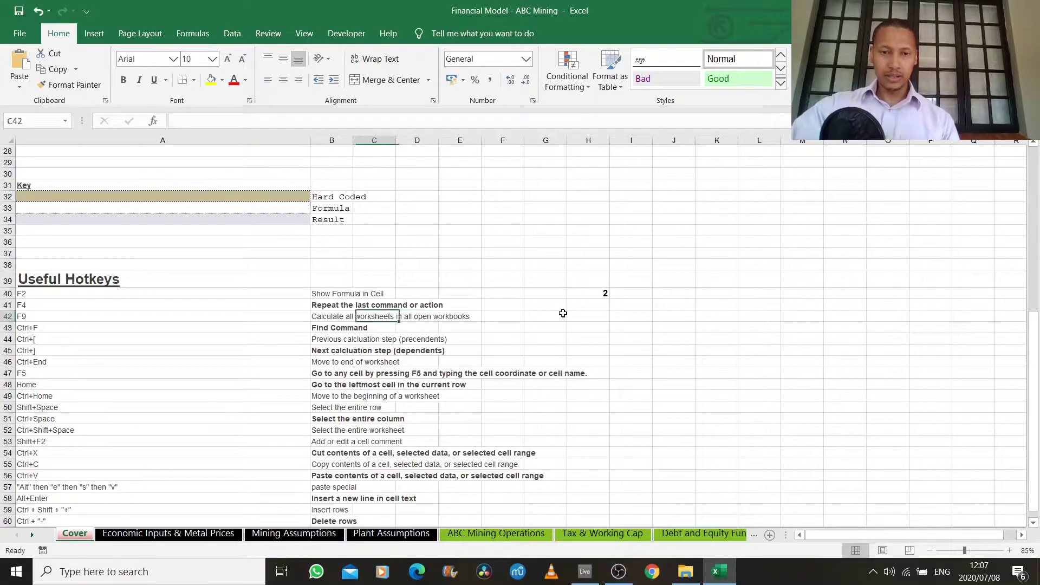
pyautogui.press('Left')
pyautogui.hotkey('ctrl', 'b')
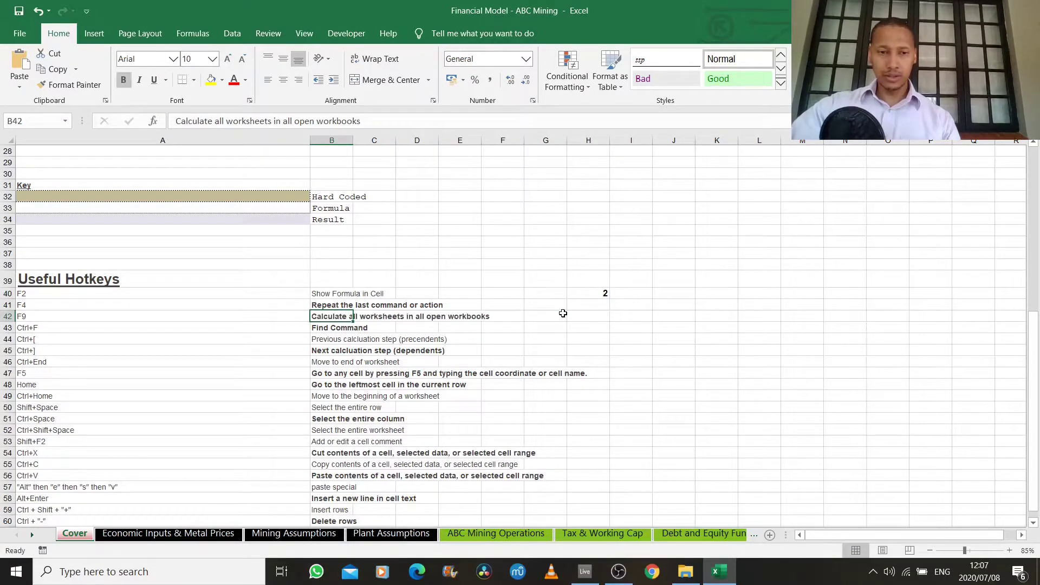
pyautogui.press('Down')
pyautogui.press('Down')
pyautogui.hotkey('ctrl', 'b')
pyautogui.press('Down')
pyautogui.press('Down')
pyautogui.press('Down')
pyautogui.press('Up')
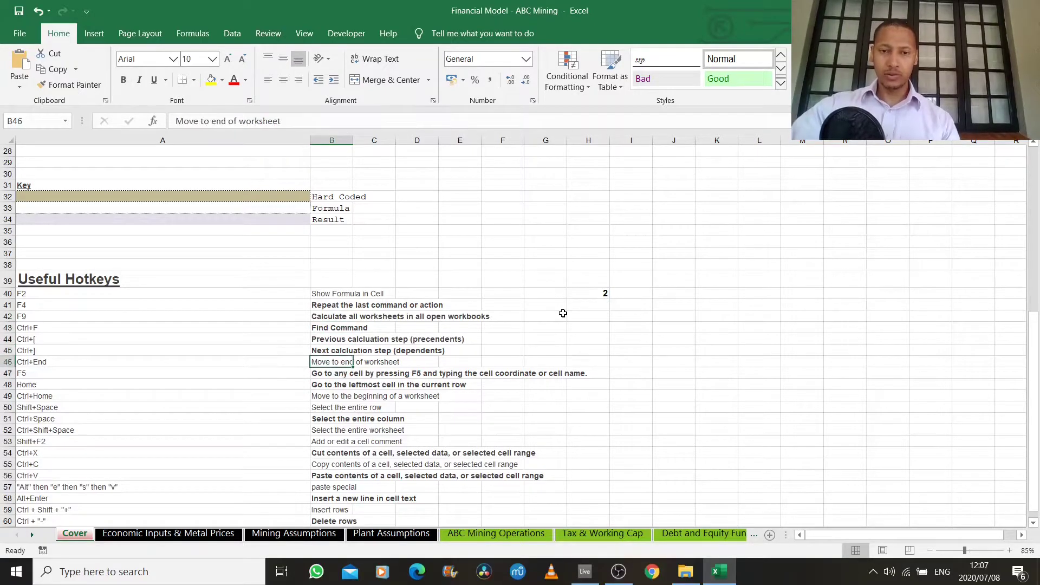
pyautogui.hotkey('ctrl', 'b')
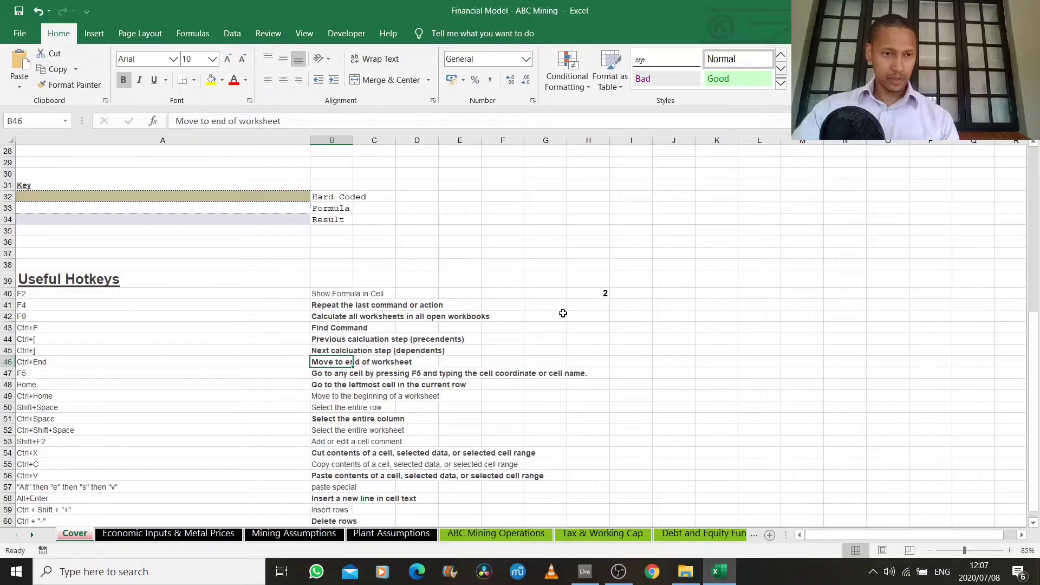
pyautogui.press('Up')
pyautogui.press('Up')
pyautogui.press('Up')
pyautogui.press('Up')
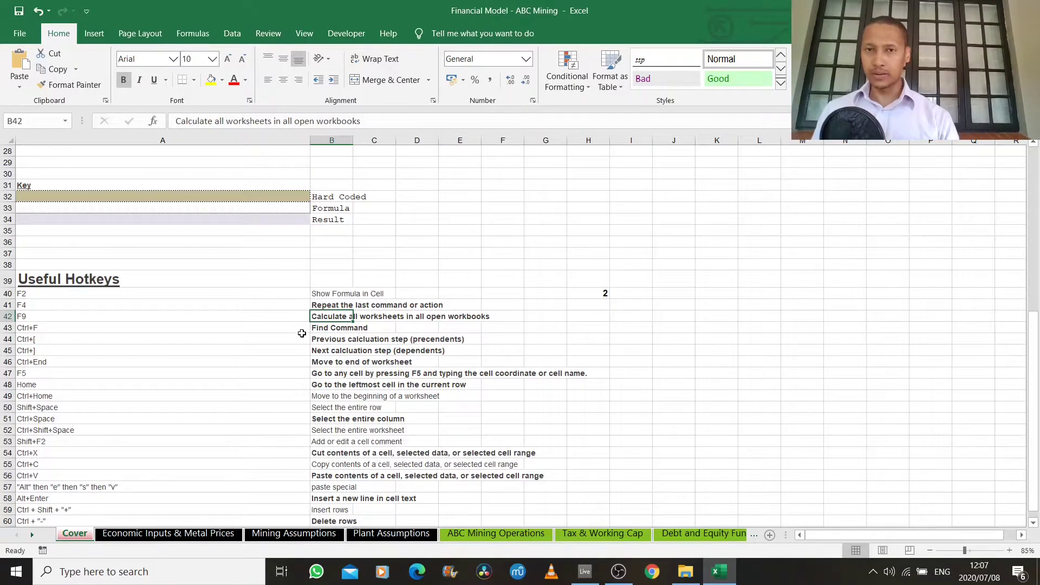
pyautogui.press('Down')
pyautogui.press('Down')
pyautogui.press('Down')
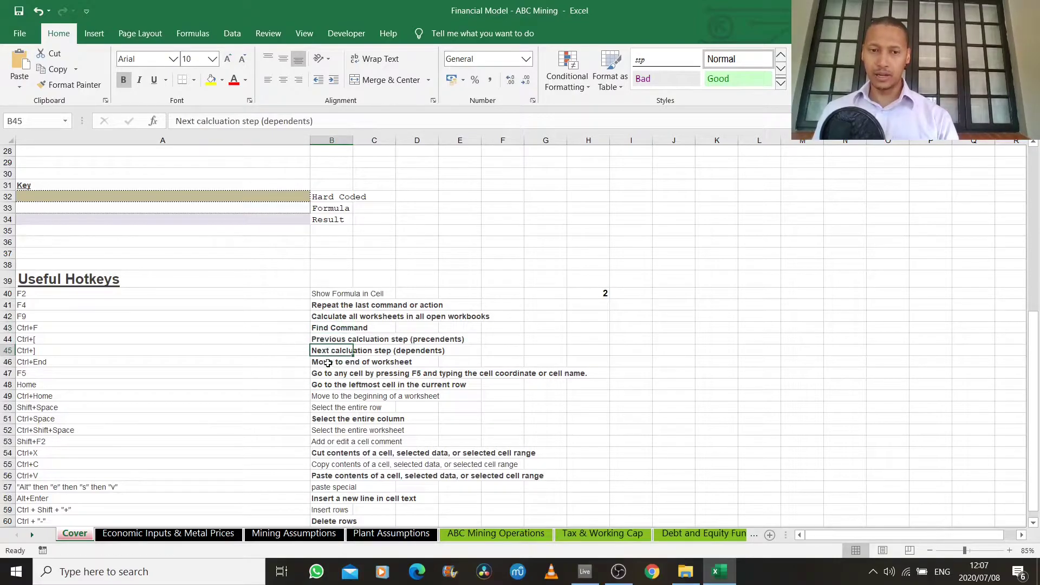
pyautogui.press('Down')
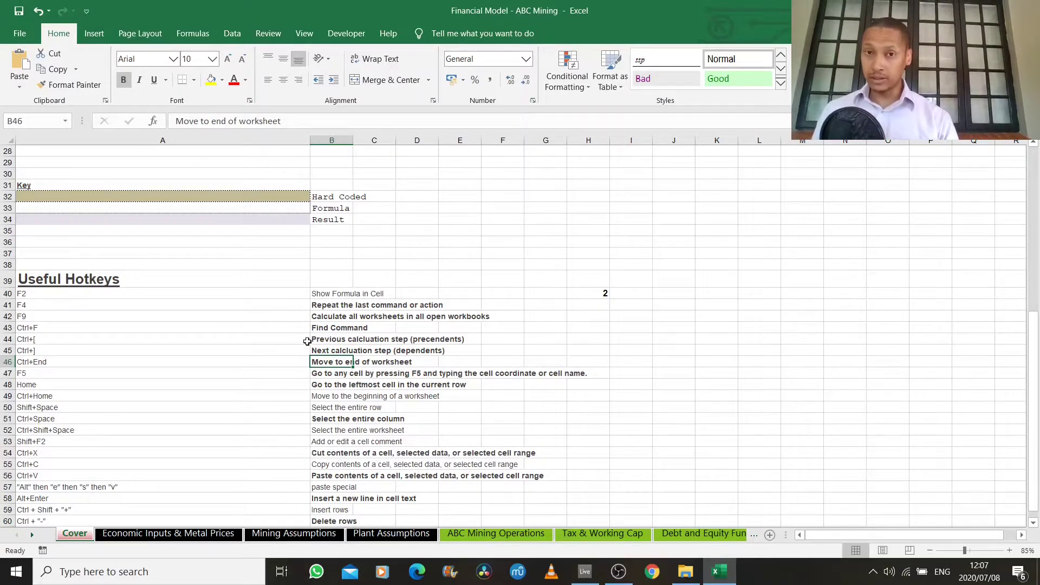
# In Excel Options > Formulas, try Manual calculation, then restore Automatic except for data tables and confirm
pyautogui.click(20, 34)
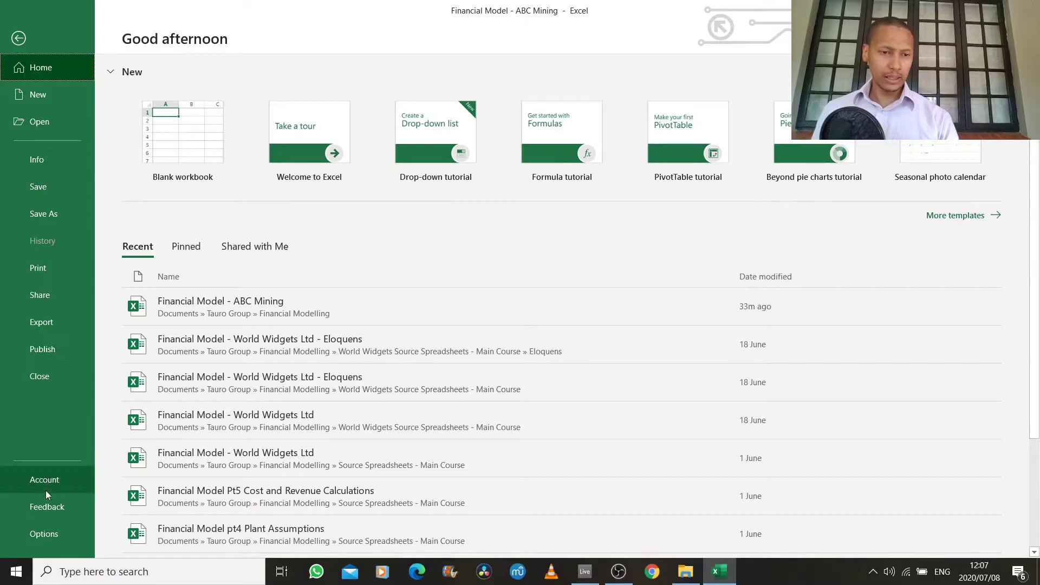
pyautogui.click(50, 534)
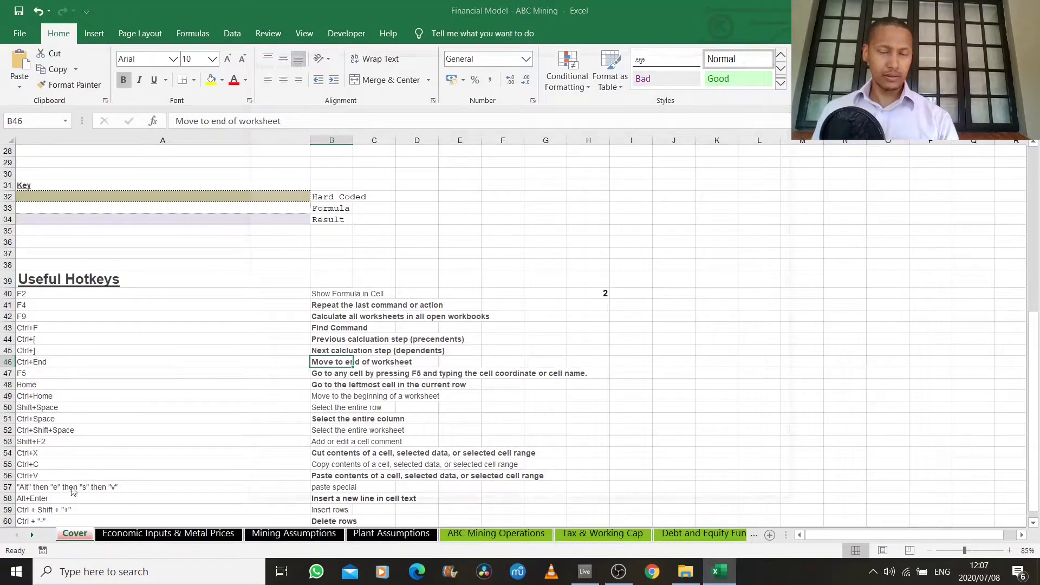
pyautogui.click(271, 102)
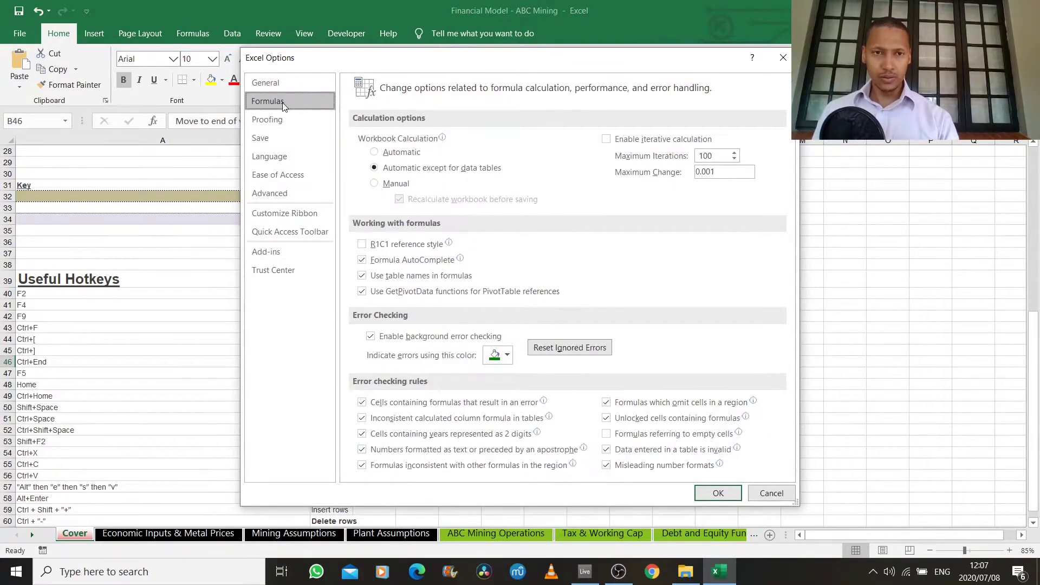
pyautogui.click(374, 184)
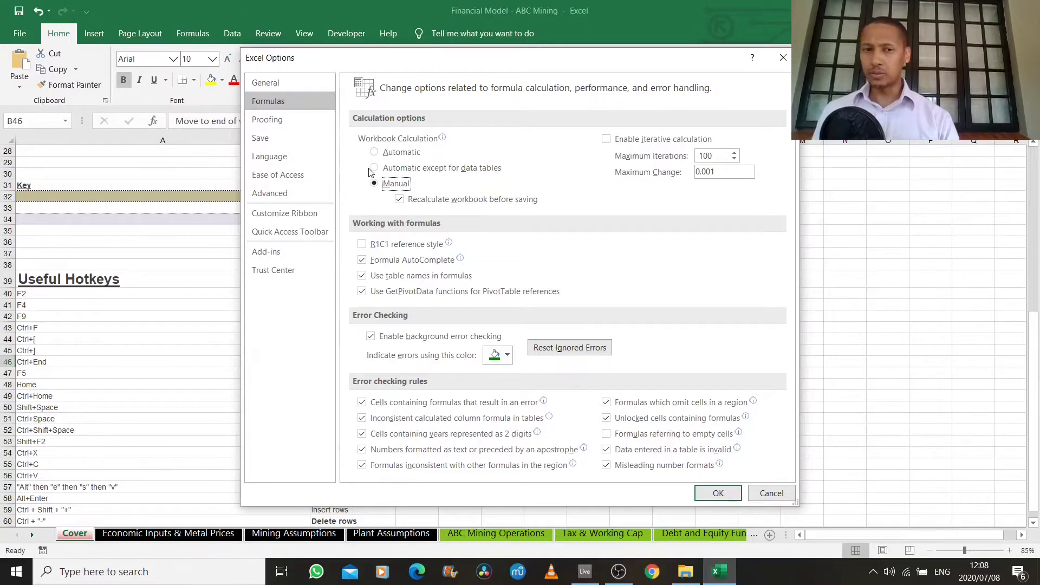
pyautogui.click(374, 168)
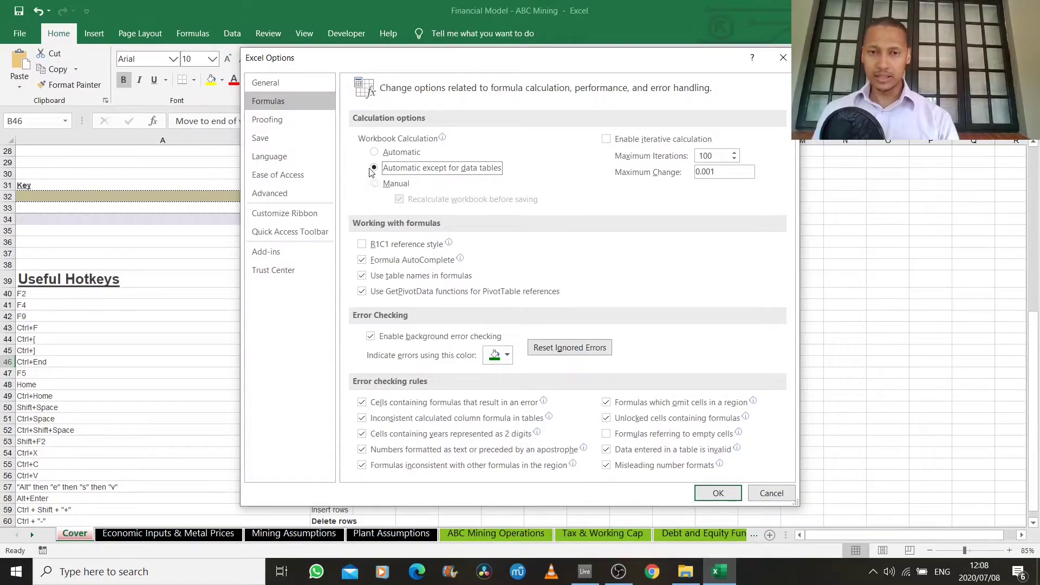
pyautogui.moveTo(400, 172)
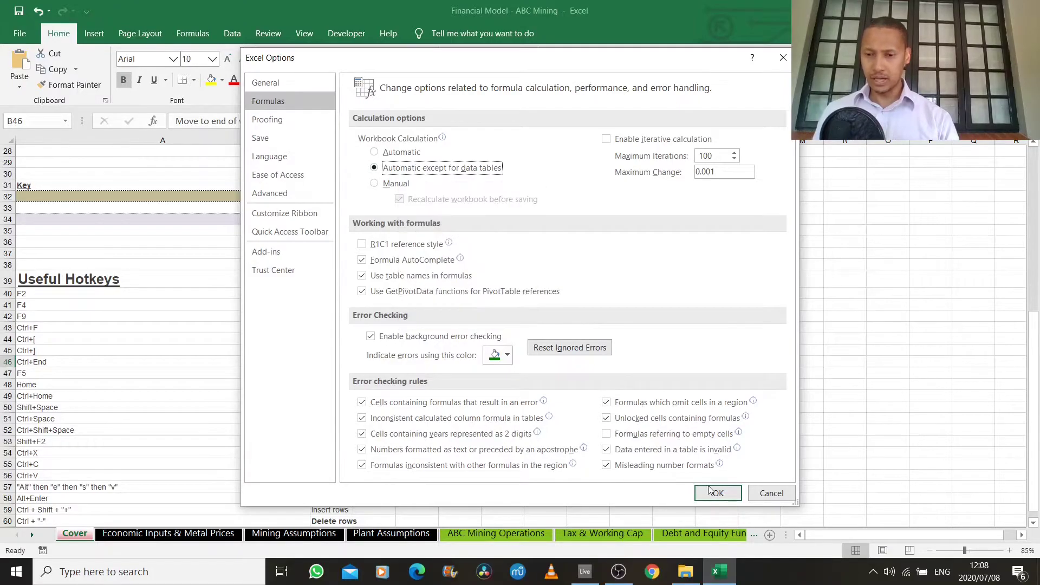
pyautogui.click(768, 495)
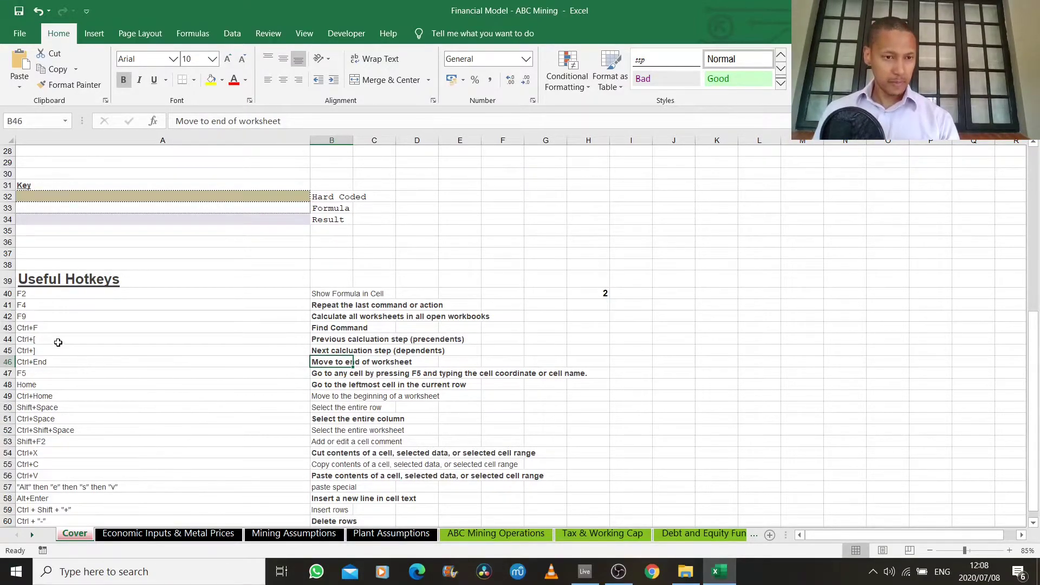
pyautogui.click(48, 326)
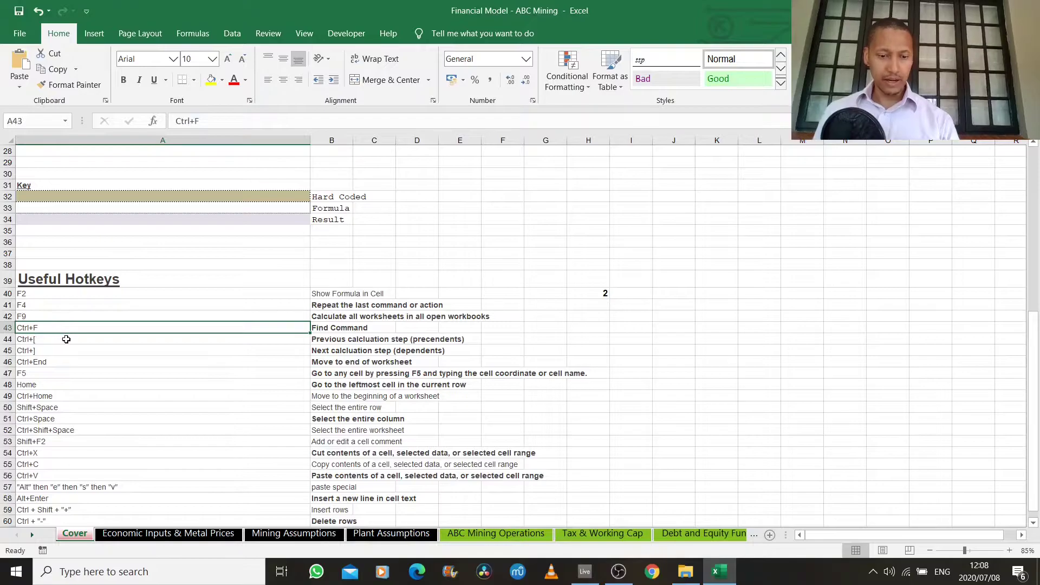
pyautogui.hotkey('ctrl', 'f')
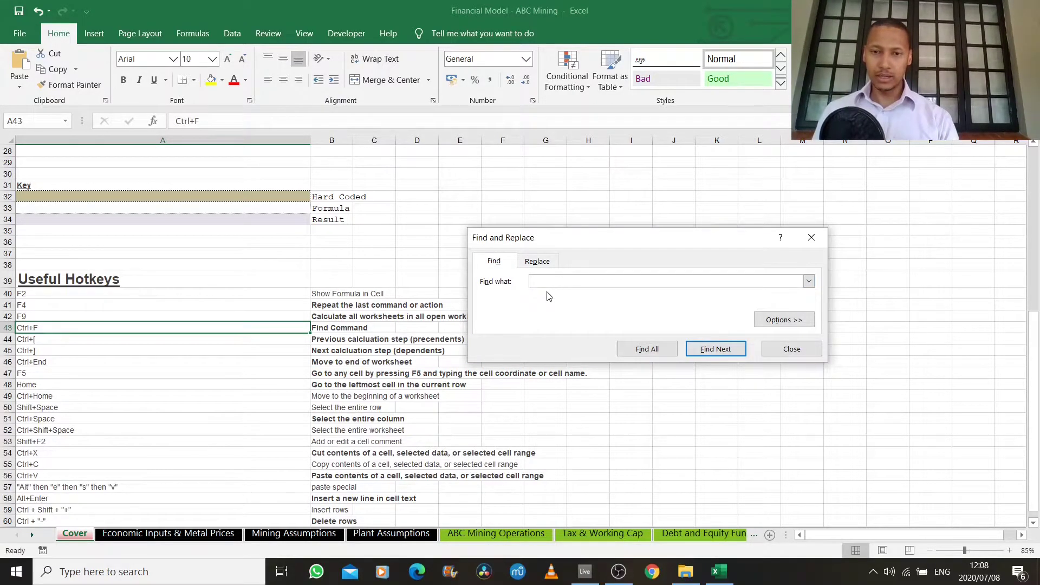
pyautogui.press('Escape')
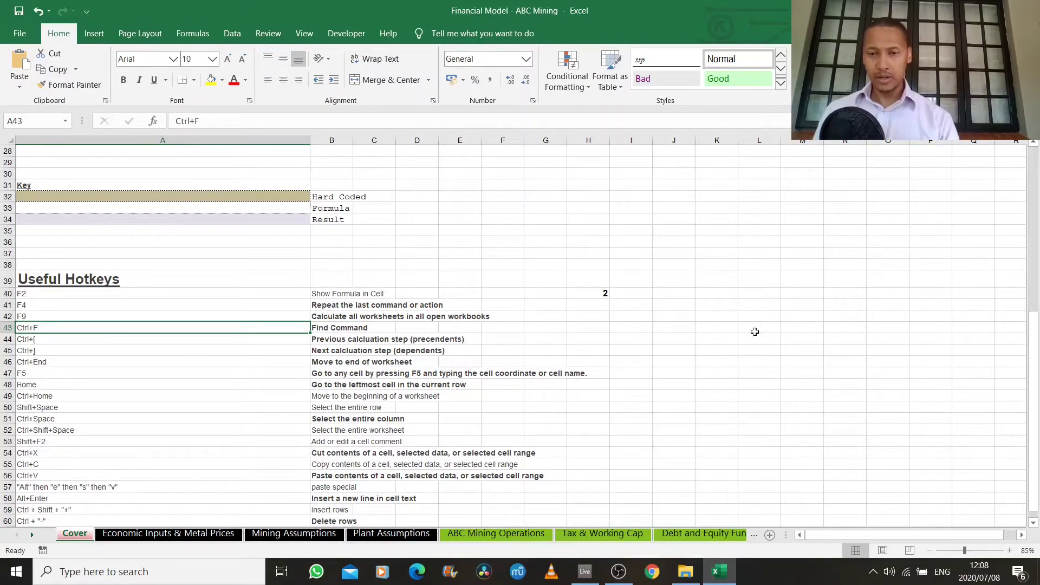
# Enter the formula =H40+10 in K43 so it shows 12
pyautogui.click(701, 330)
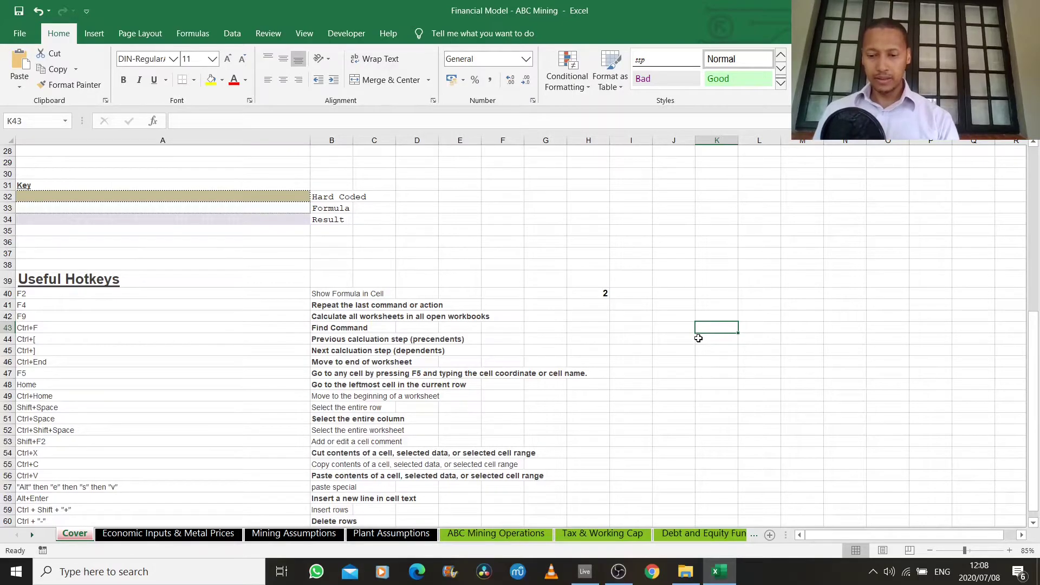
pyautogui.write('=')
pyautogui.click(598, 296)
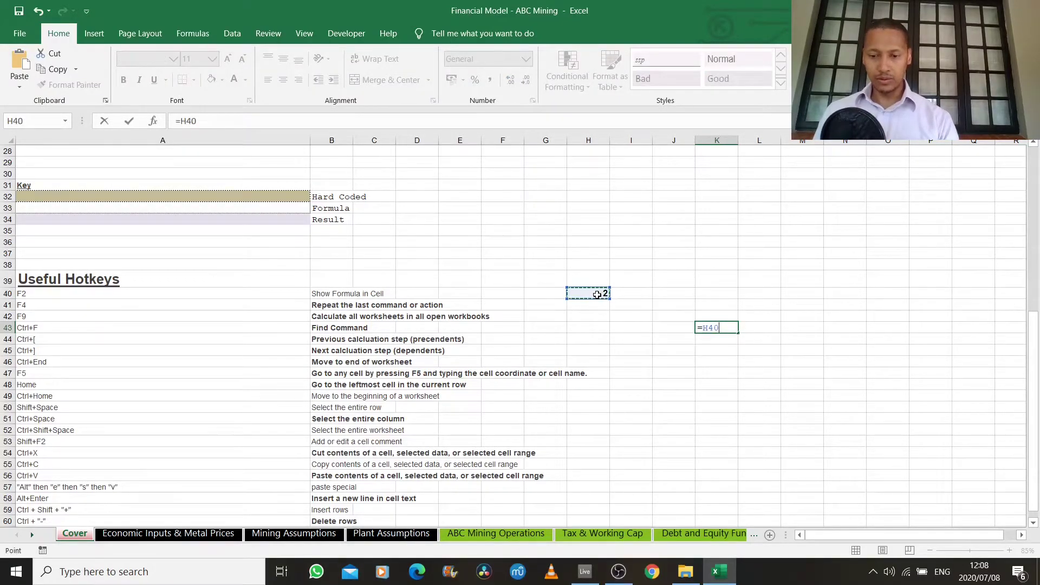
pyautogui.write('+10')
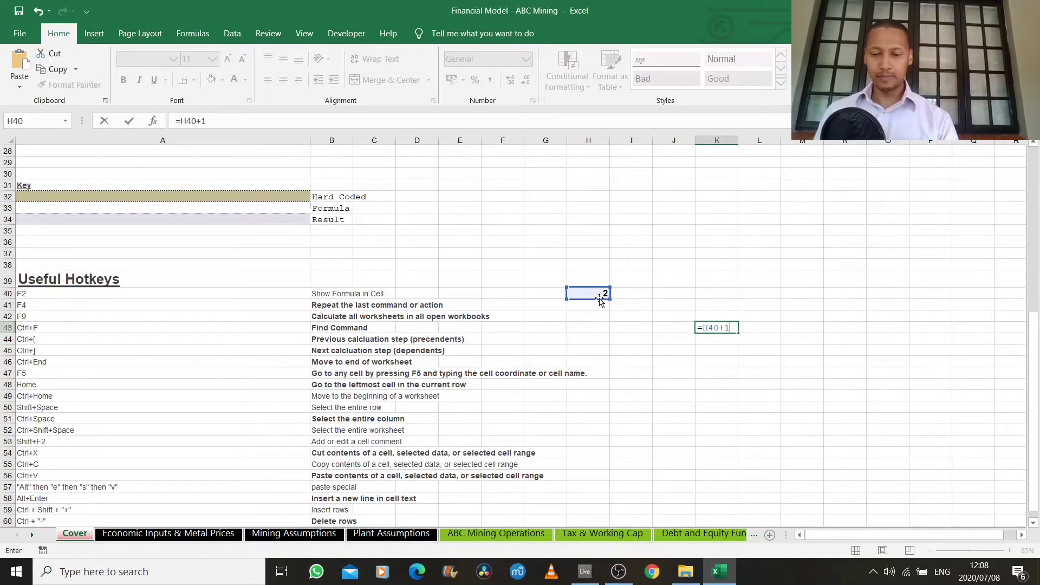
pyautogui.press('Return')
# Trace between K43 and its precedent H40 using Ctrl+[ and Ctrl+]
pyautogui.click(714, 329)
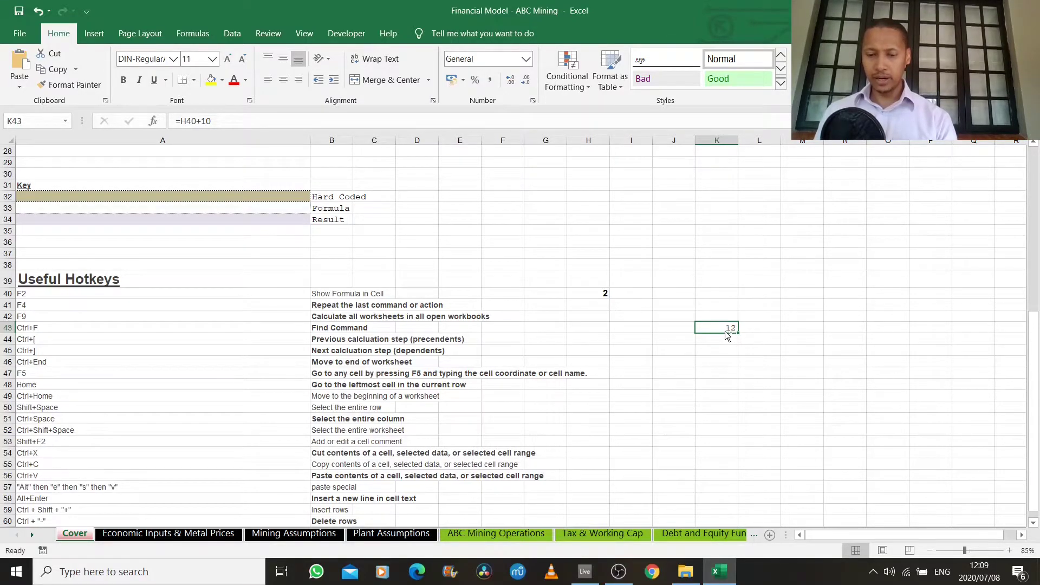
pyautogui.hotkey('ctrl', '[')
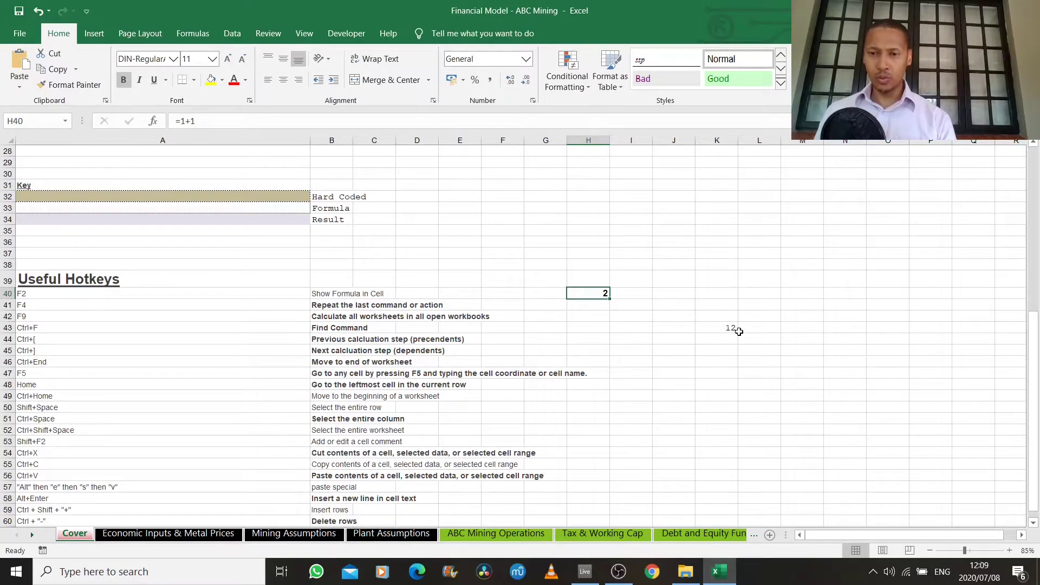
pyautogui.click(724, 326)
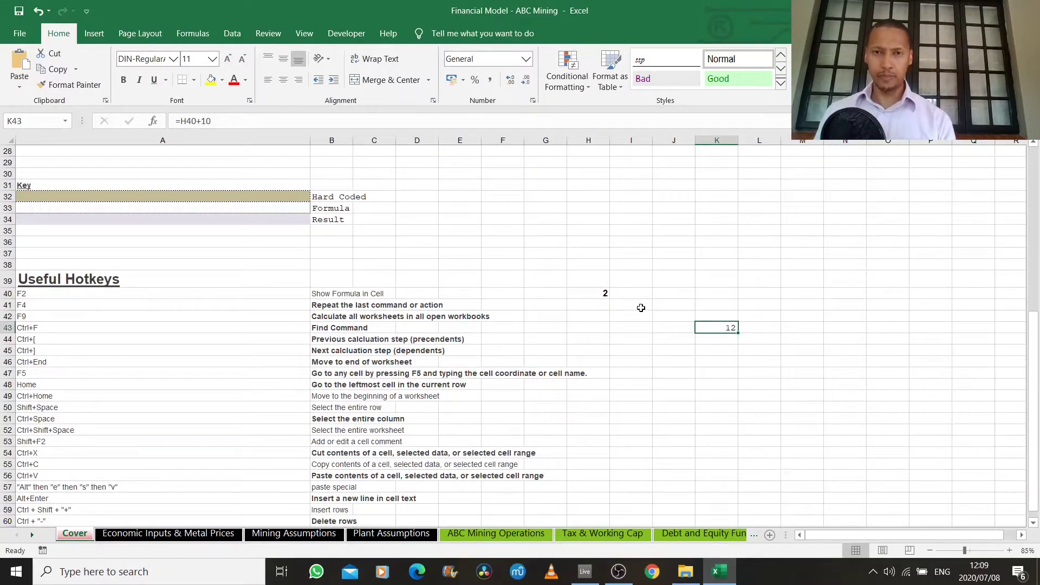
pyautogui.click(587, 295)
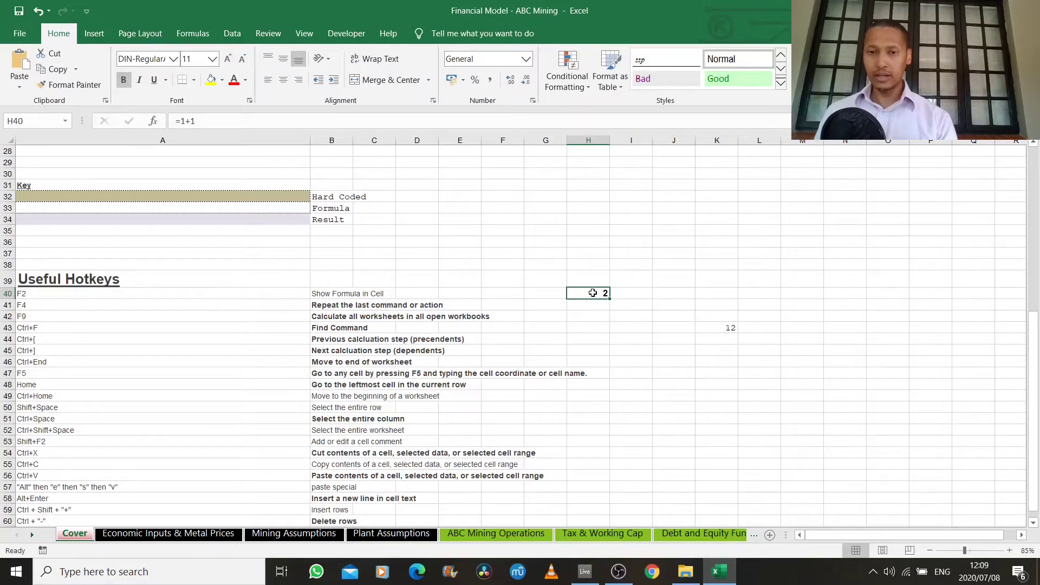
pyautogui.hotkey('ctrl', ']')
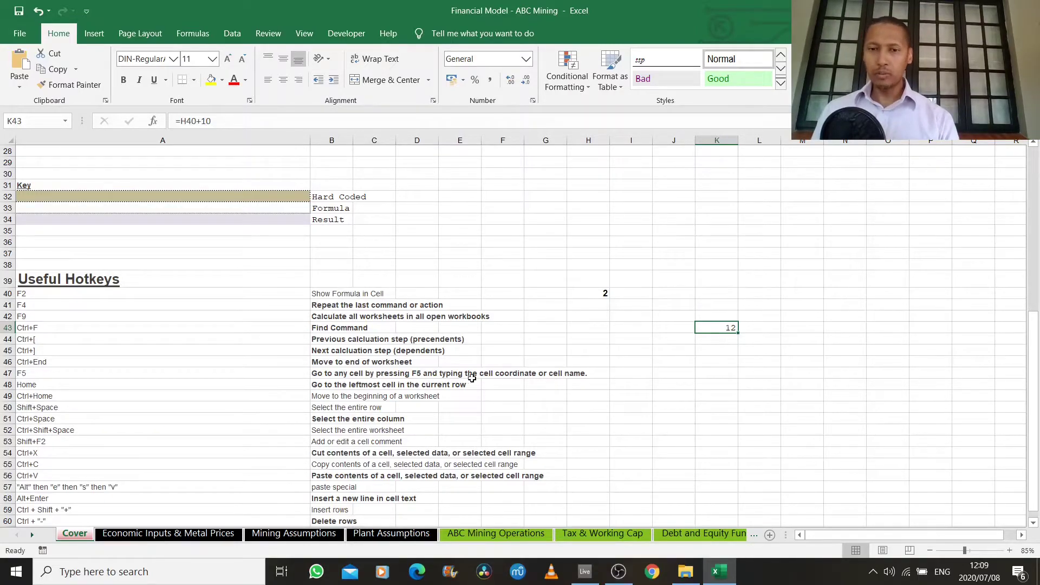
pyautogui.click(682, 280)
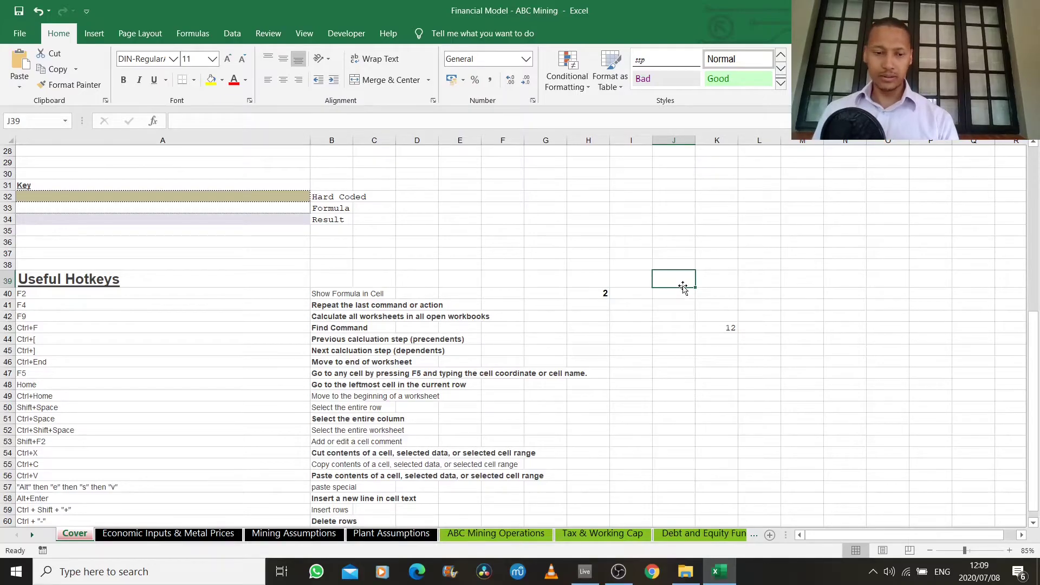
pyautogui.write('77')
pyautogui.click(683, 331)
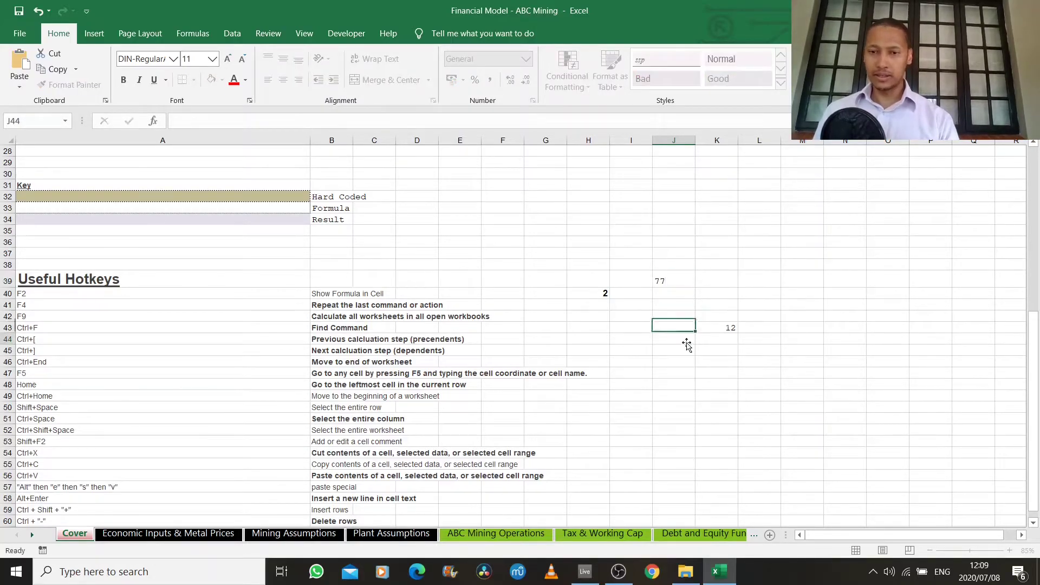
pyautogui.click(719, 328)
pyautogui.press('F2')
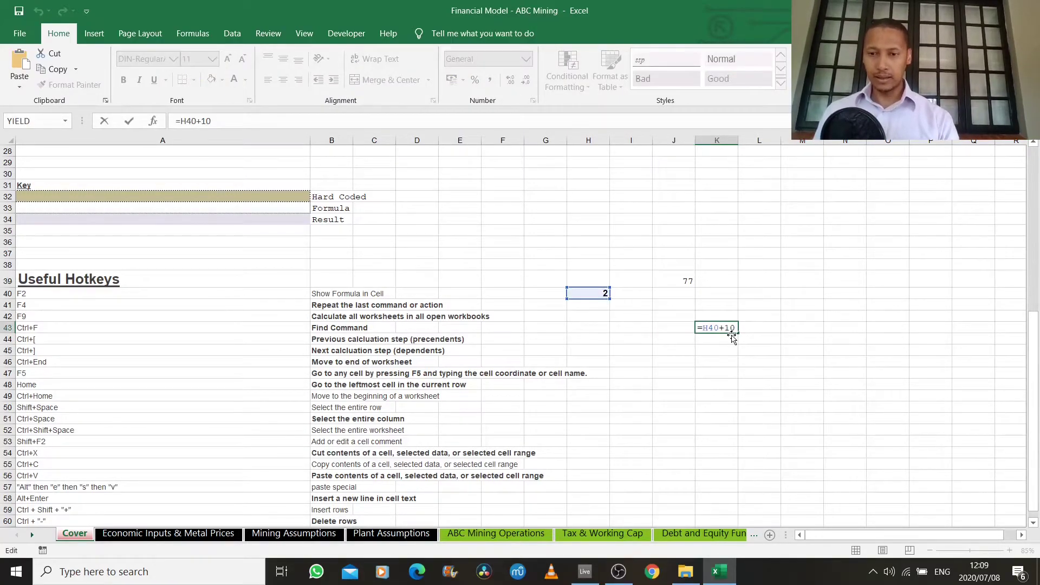
pyautogui.write('+')
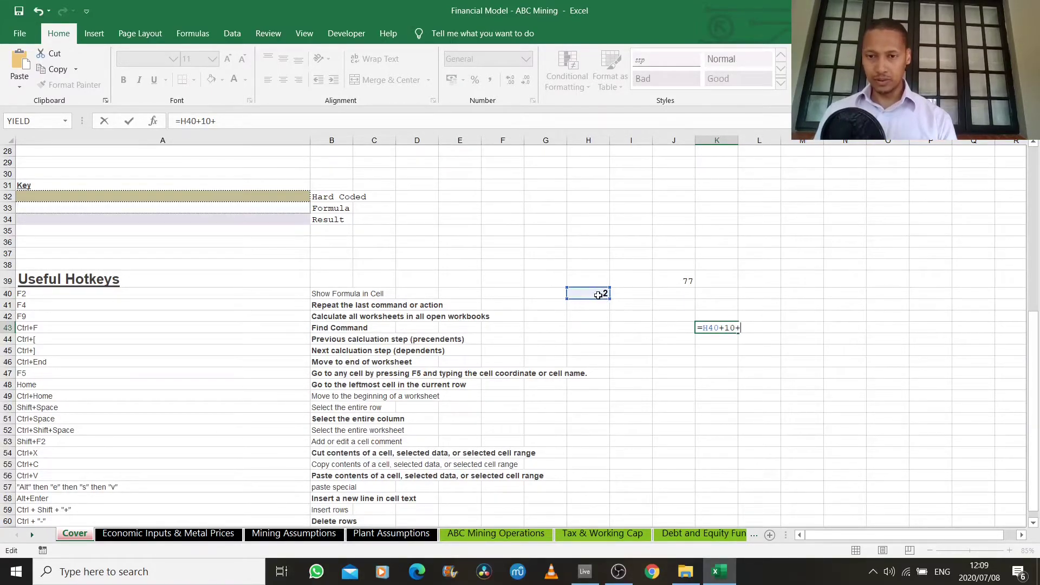
pyautogui.click(690, 281)
pyautogui.press('Return')
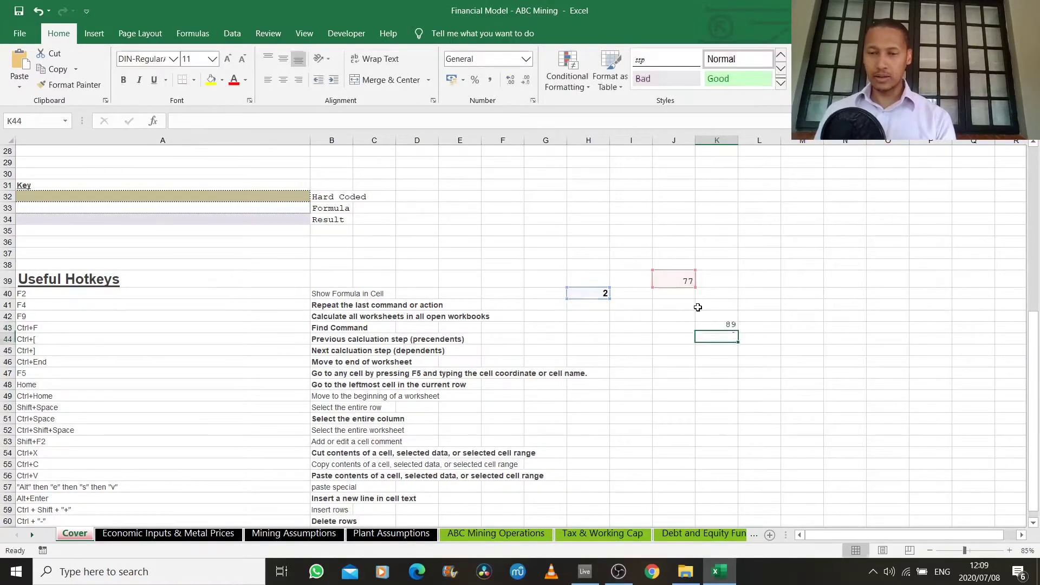
pyautogui.click(718, 329)
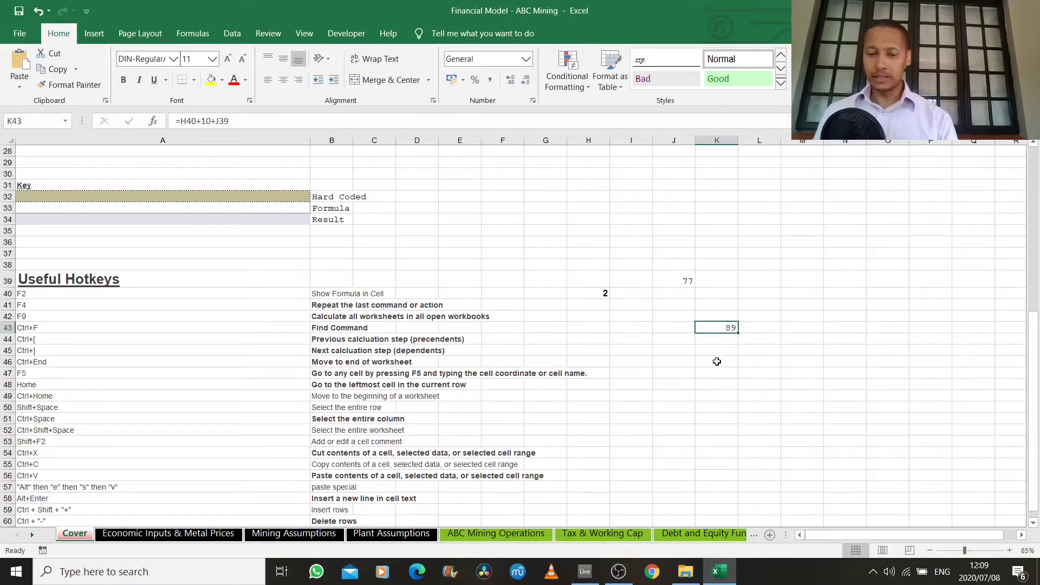
pyautogui.hotkey('ctrl', '[')
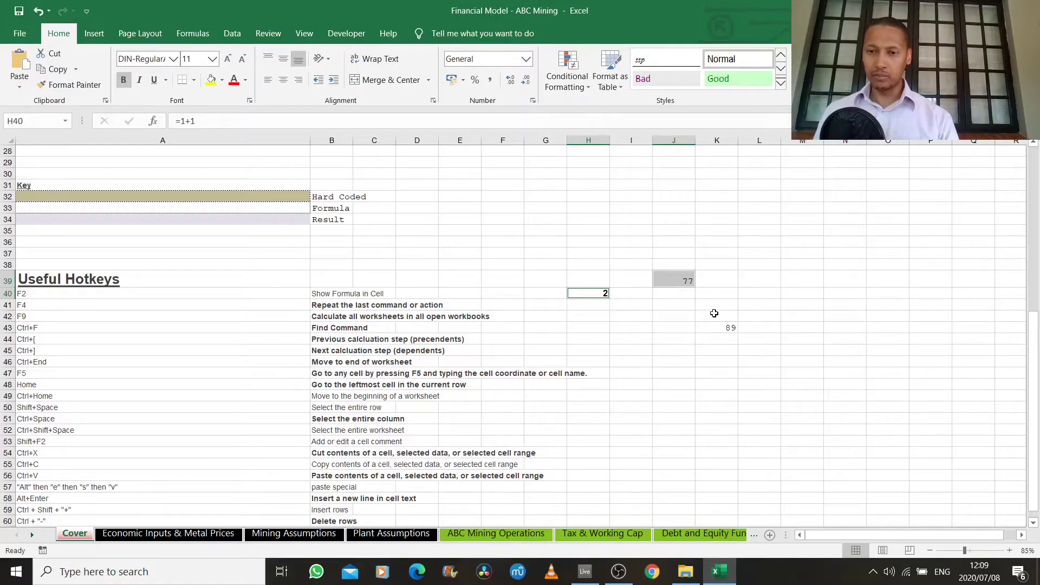
pyautogui.click(674, 278)
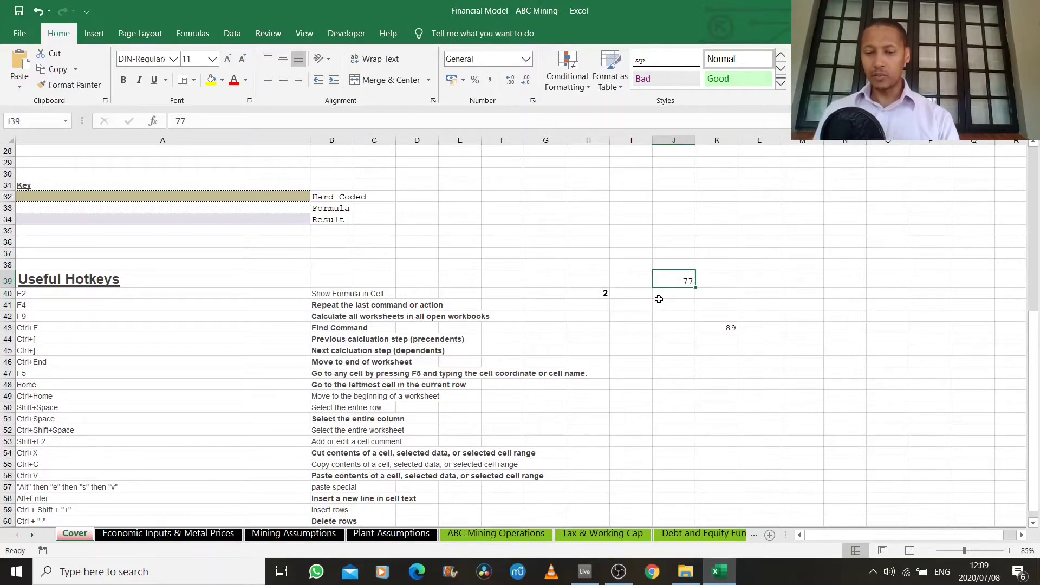
pyautogui.hotkey('ctrl', ']')
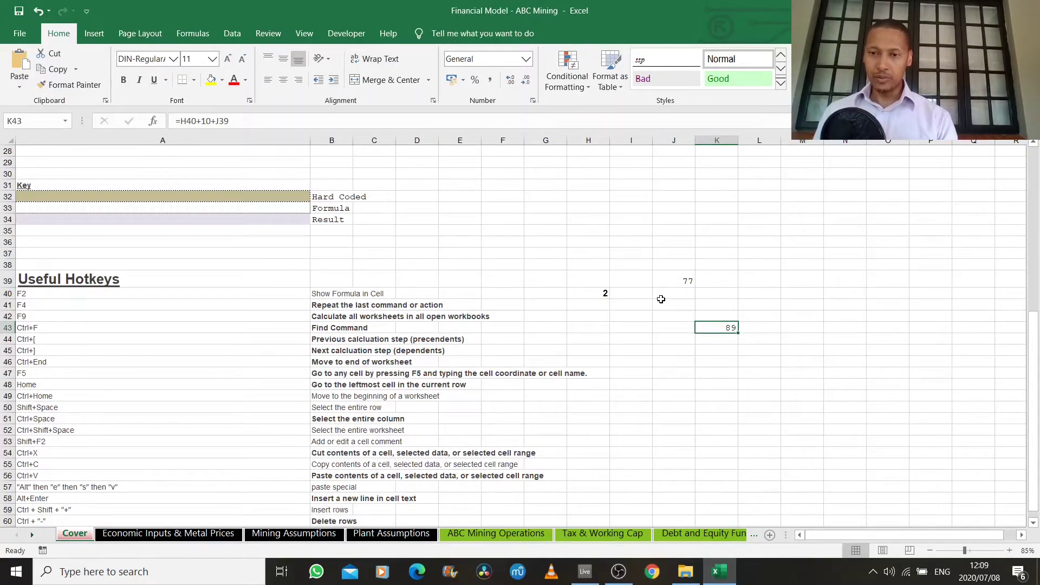
pyautogui.click(596, 294)
pyautogui.hotkey('ctrl', ']')
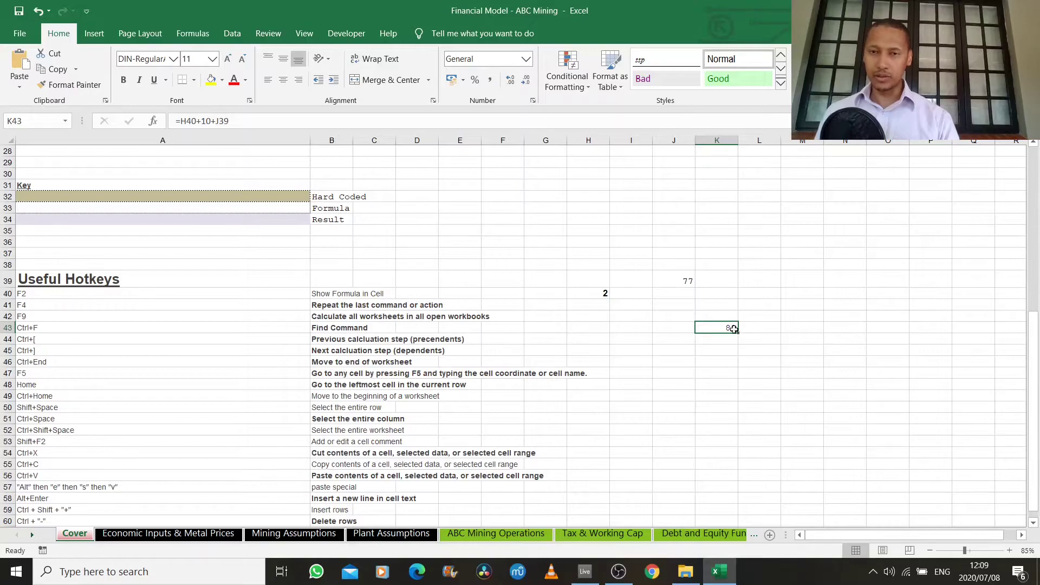
pyautogui.click(599, 293)
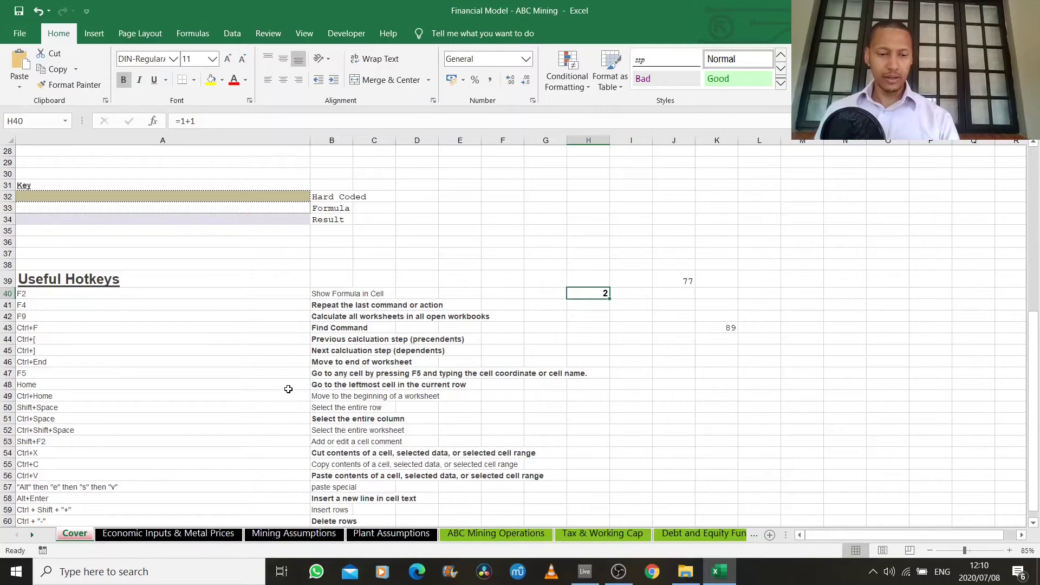
# Jump to cell A3 with Go To (F5), then return to the hotkeys list
pyautogui.press('F5')
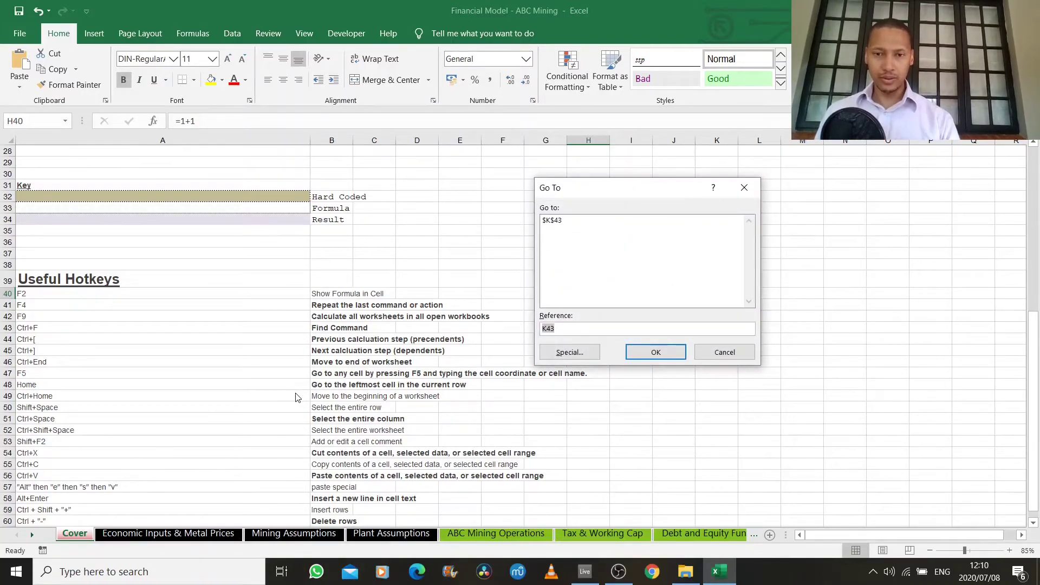
pyautogui.write('a3')
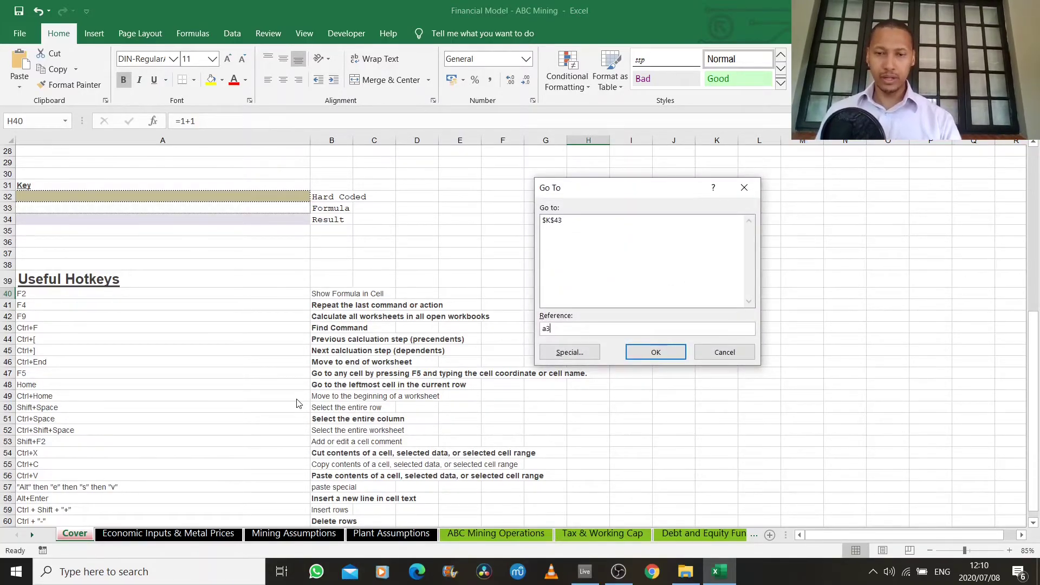
pyautogui.press('Return')
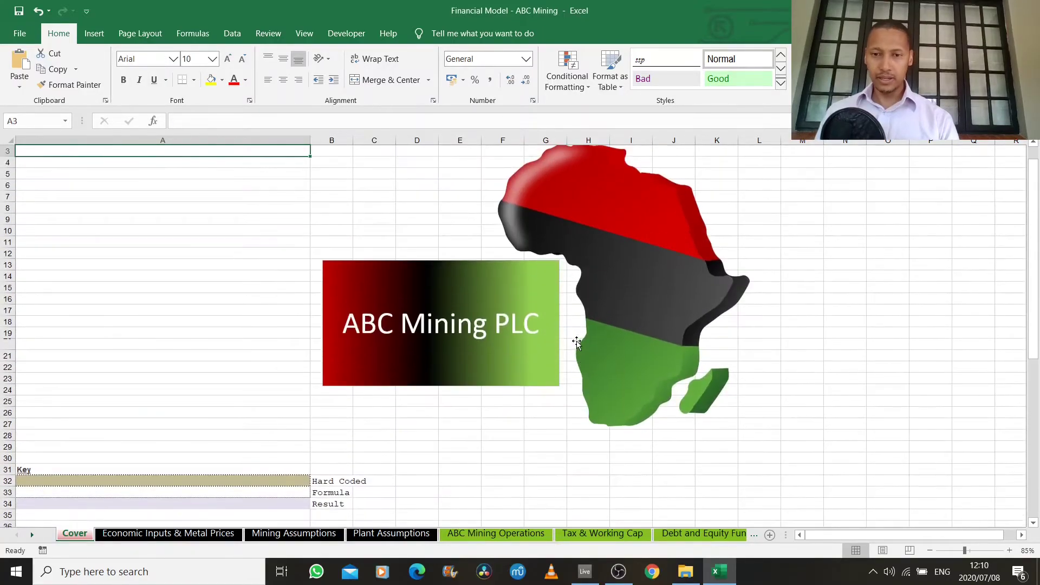
pyautogui.scroll(-8, 279, 216)
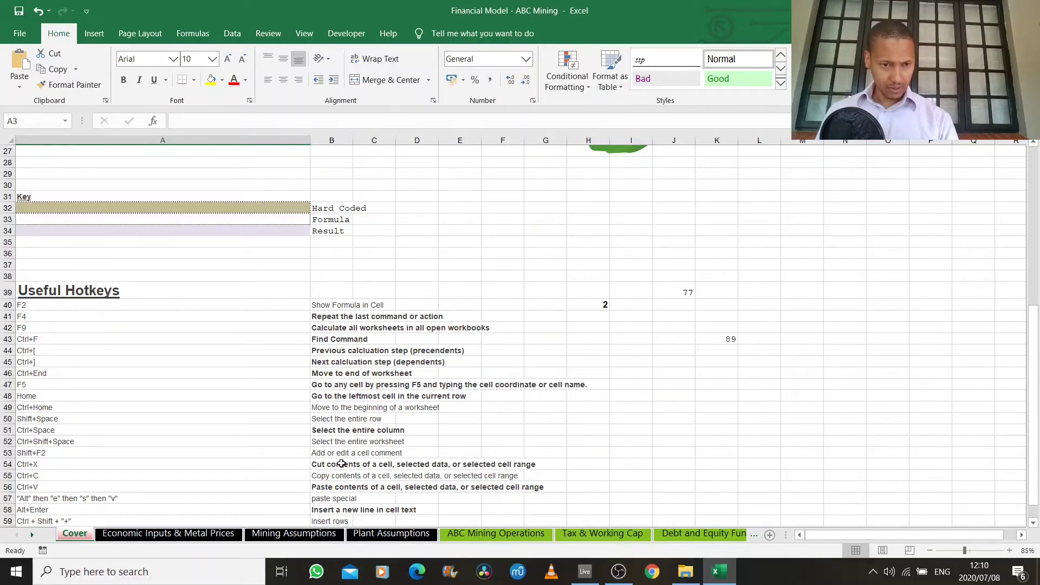
# Copy K43 and paste only its value 89 into L47 via Paste Special Values
pyautogui.scroll(-2, 342, 464)
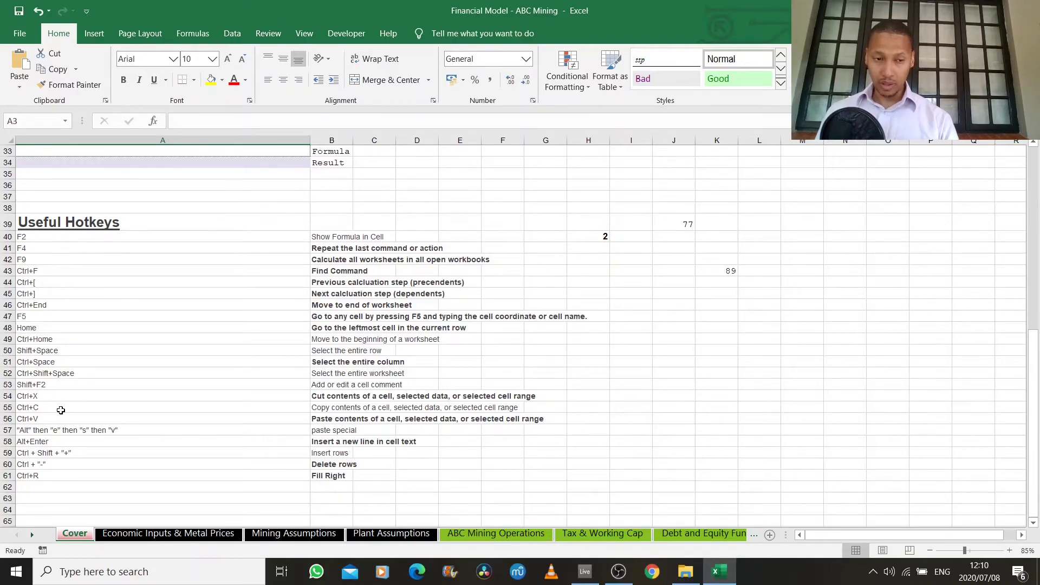
pyautogui.click(61, 430)
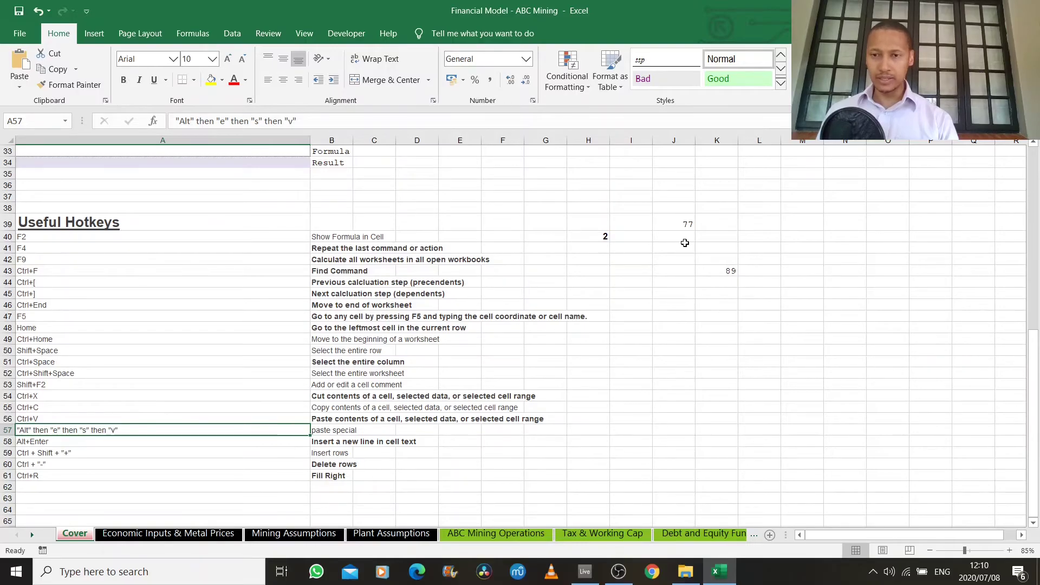
pyautogui.click(716, 270)
pyautogui.hotkey('ctrl', 'c')
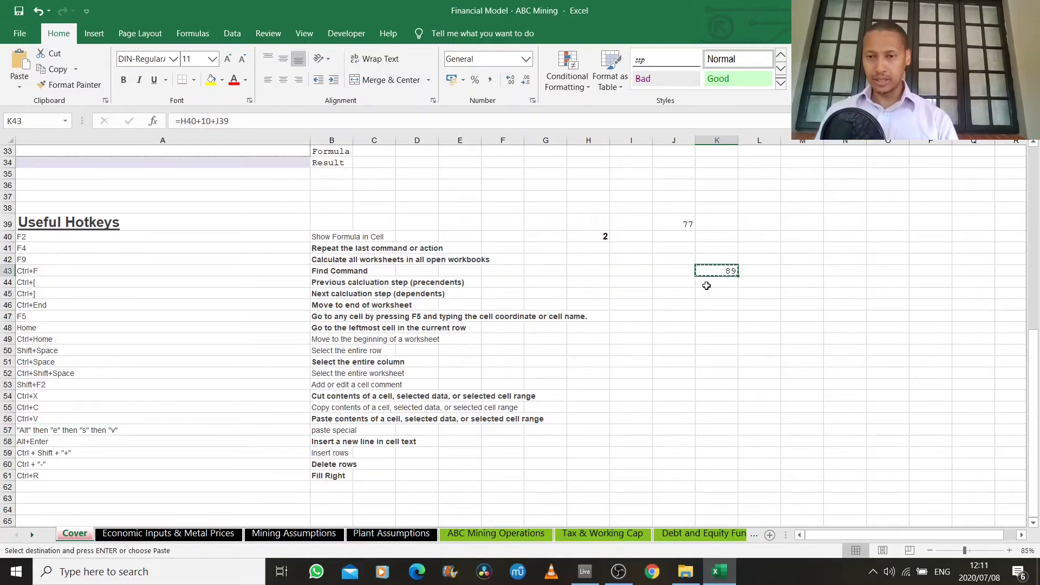
pyautogui.click(757, 318)
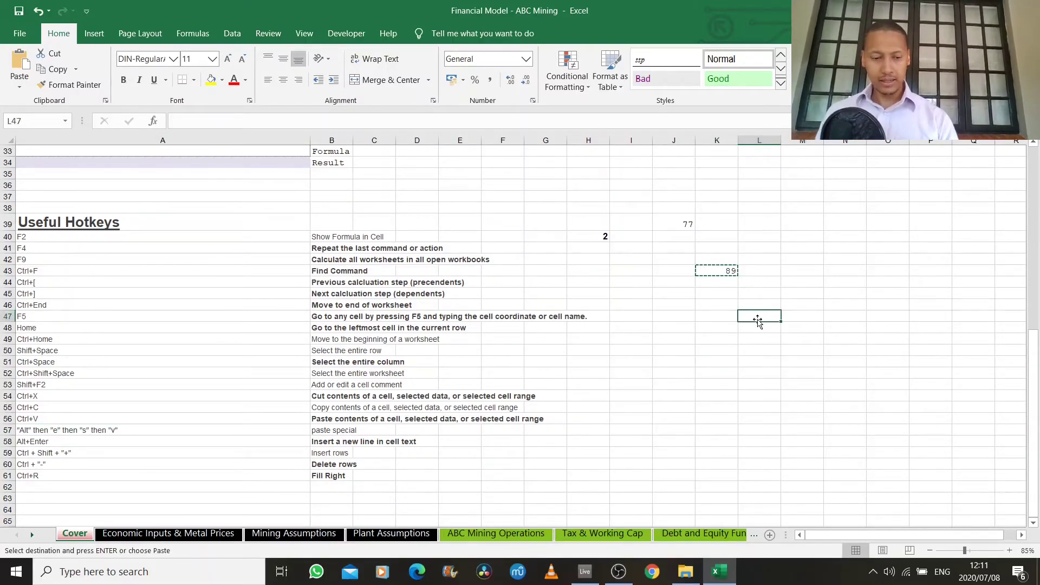
pyautogui.hotkey('alt', 'e')
pyautogui.press('s')
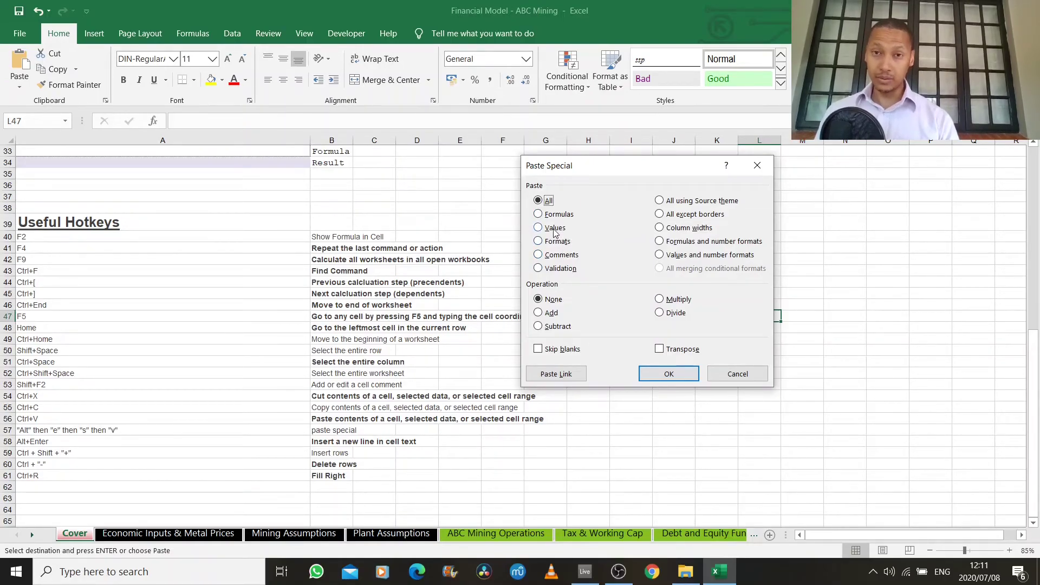
pyautogui.click(554, 229)
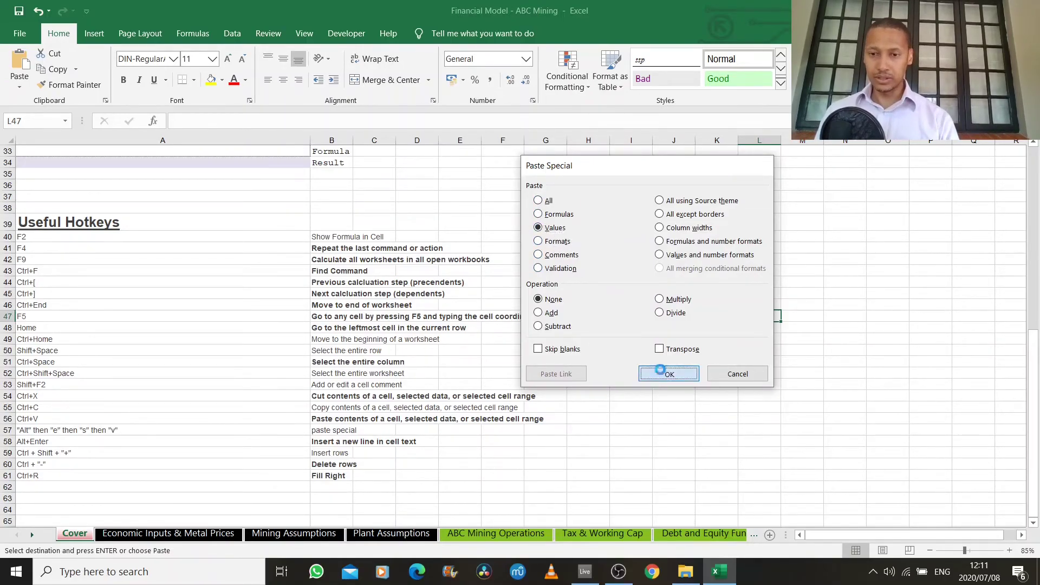
pyautogui.click(664, 373)
pyautogui.press('Escape')
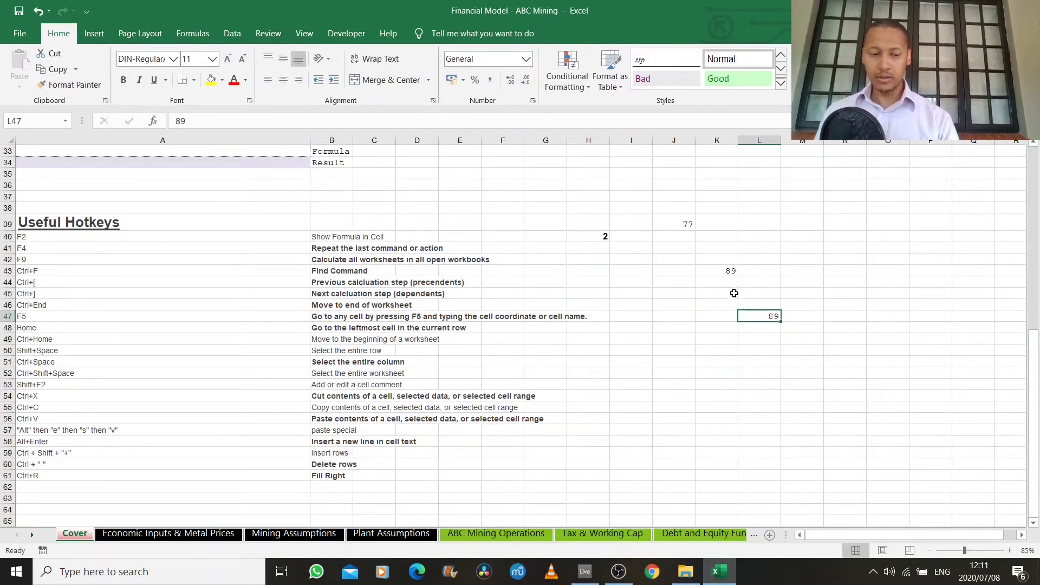
# Paste K43's formula into L47 via Paste Special Formulas, giving =I44+10+K43 showing 99, and inspect it
pyautogui.click(725, 272)
pyautogui.hotkey('ctrl', 'c')
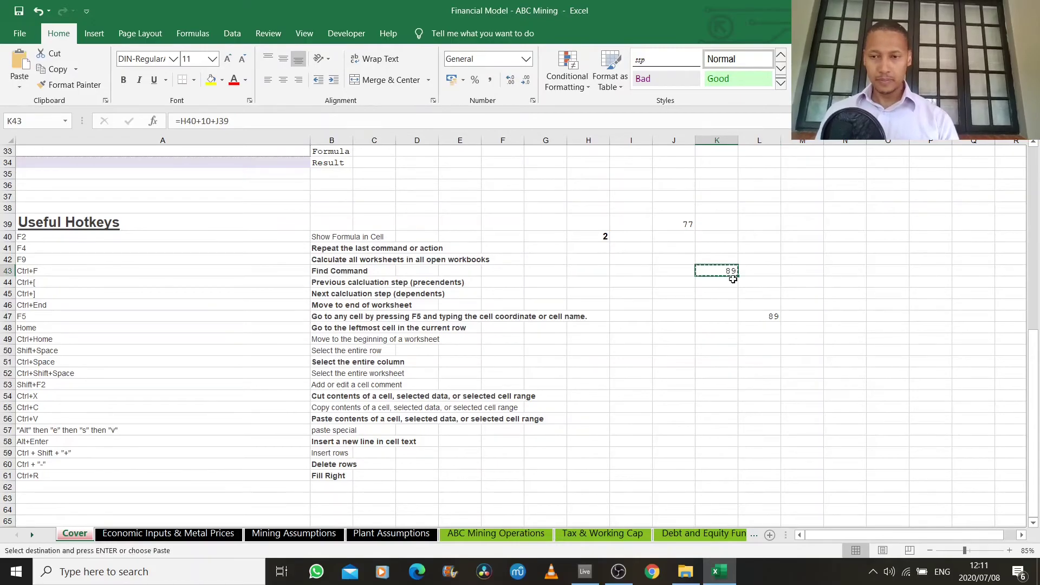
pyautogui.click(772, 316)
pyautogui.hotkey('alt', 'e')
pyautogui.press('s')
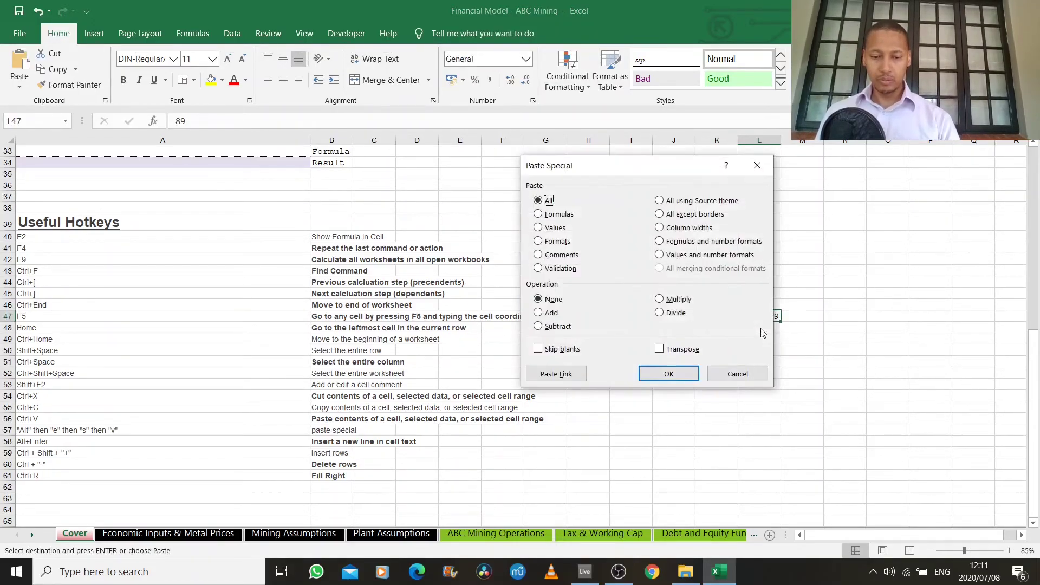
pyautogui.click(551, 217)
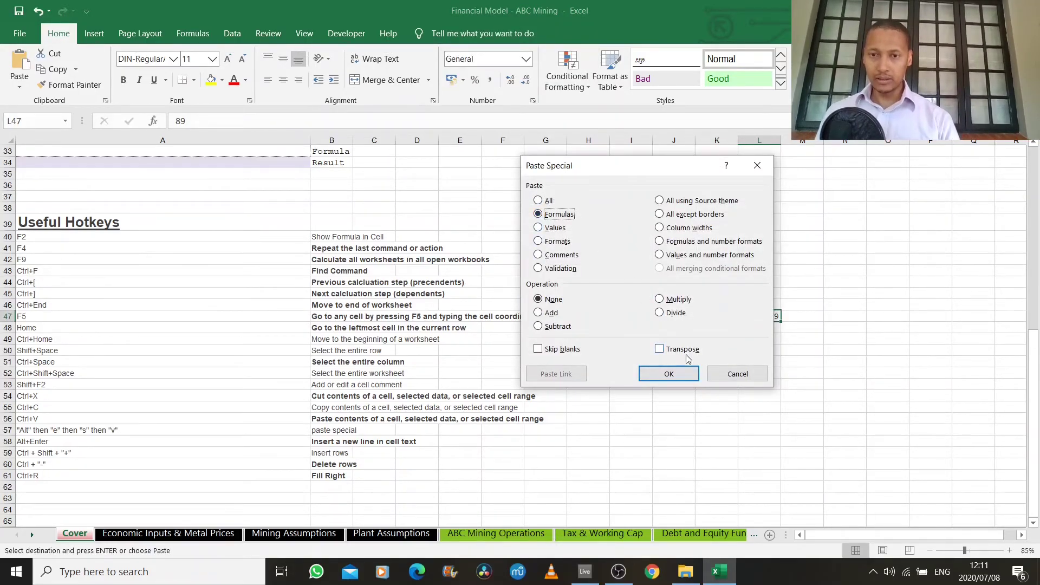
pyautogui.click(671, 372)
pyautogui.press('F2')
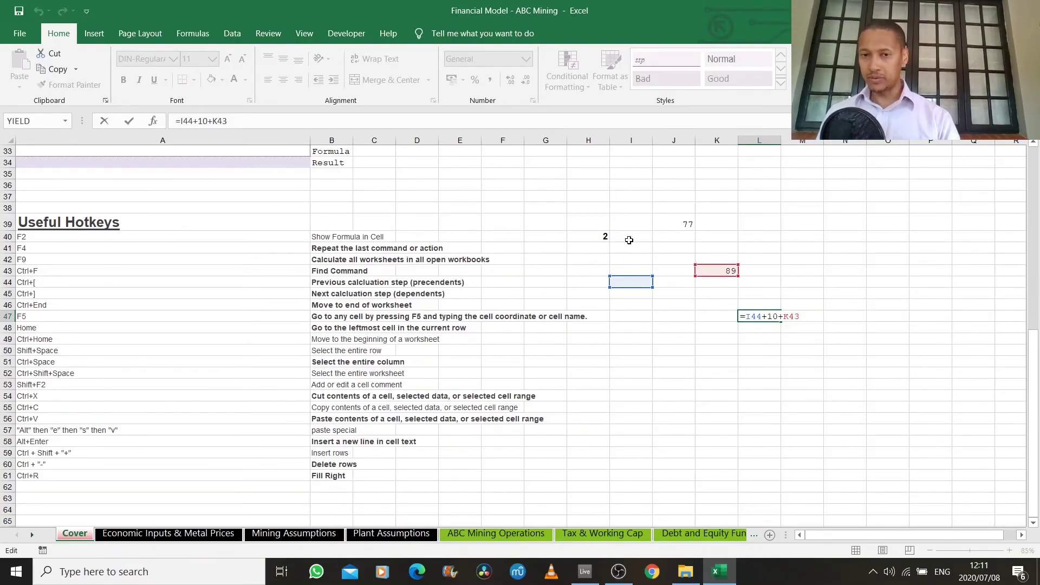
pyautogui.hotkey('ctrl', 'Return')
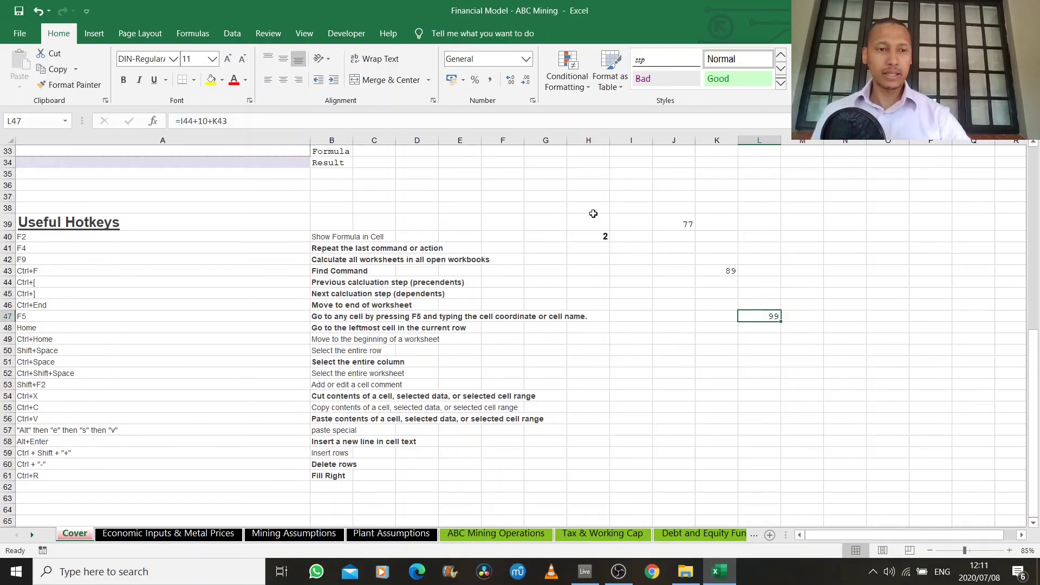
pyautogui.scroll(2, 330, 239)
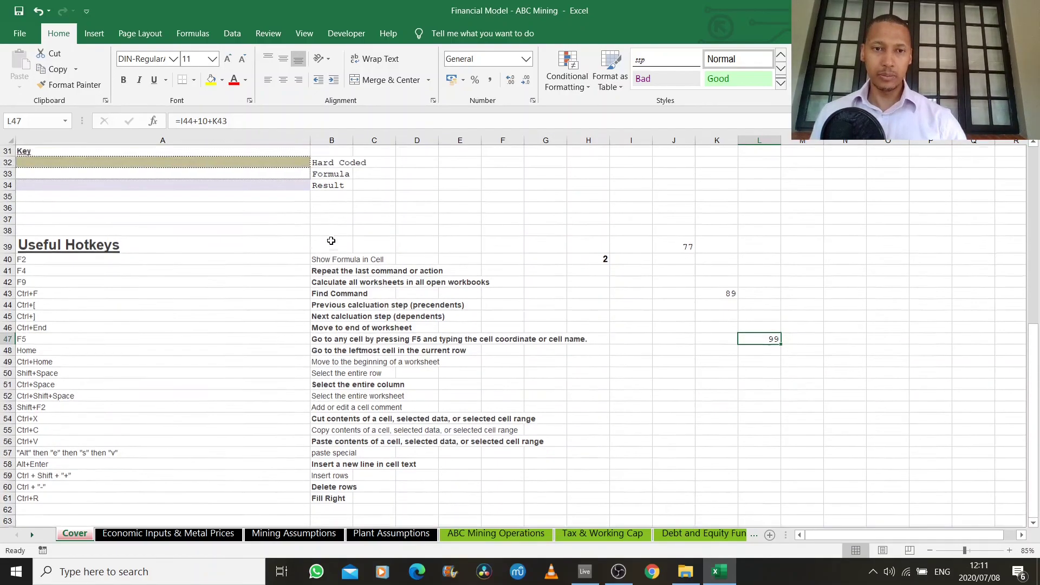